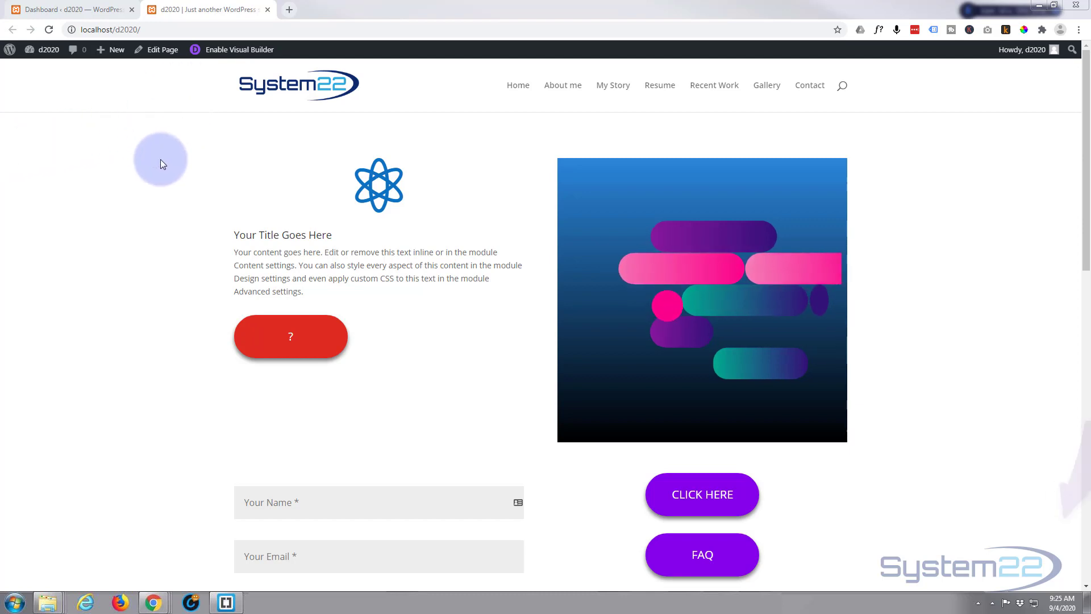
scroll(158, 156, "down", 6)
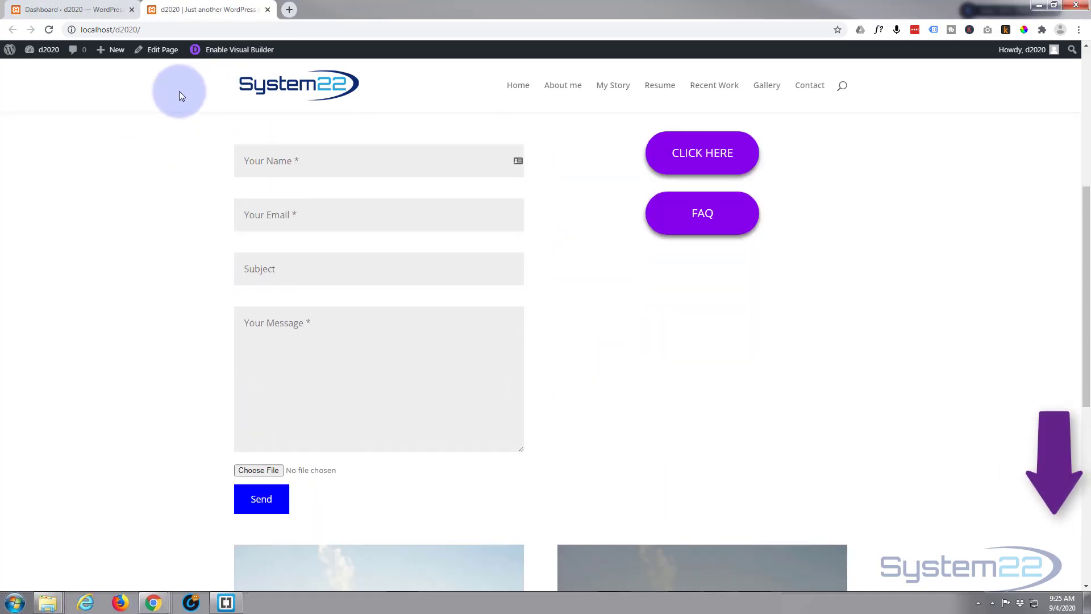
scroll(152, 172, "up", 5)
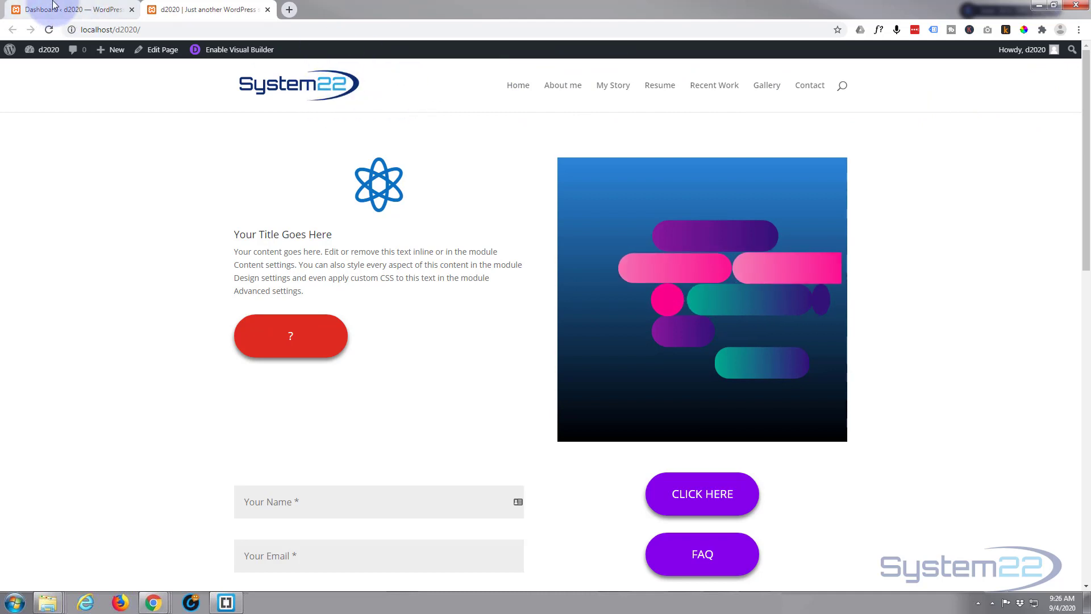
Step: Start a global header from scratch in the Divi Theme Builder and insert a row with three equal columns
left_click(54, 8)
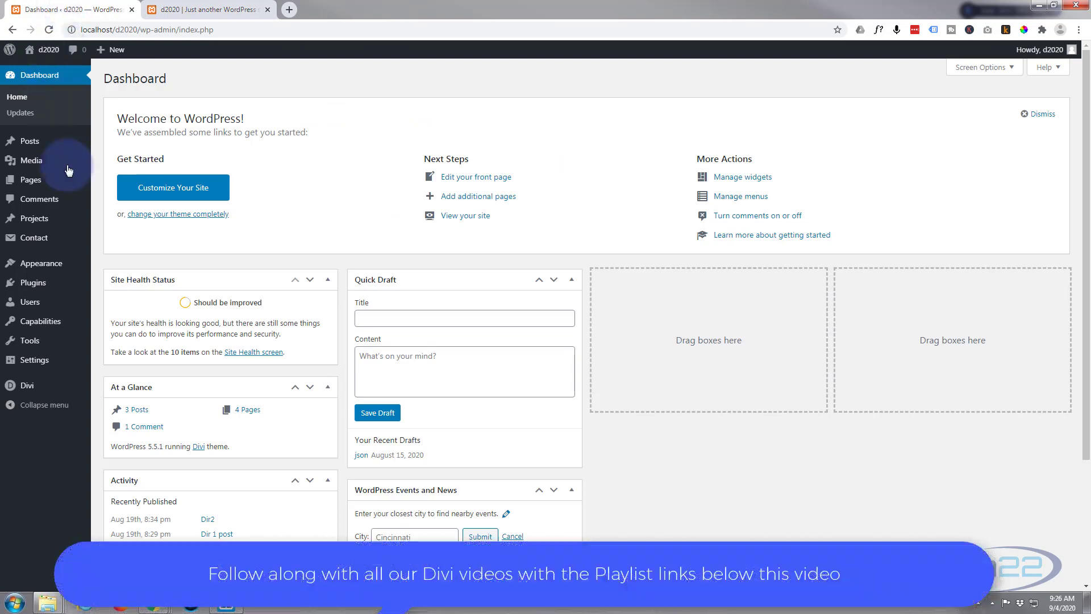
mouse_move(24, 392)
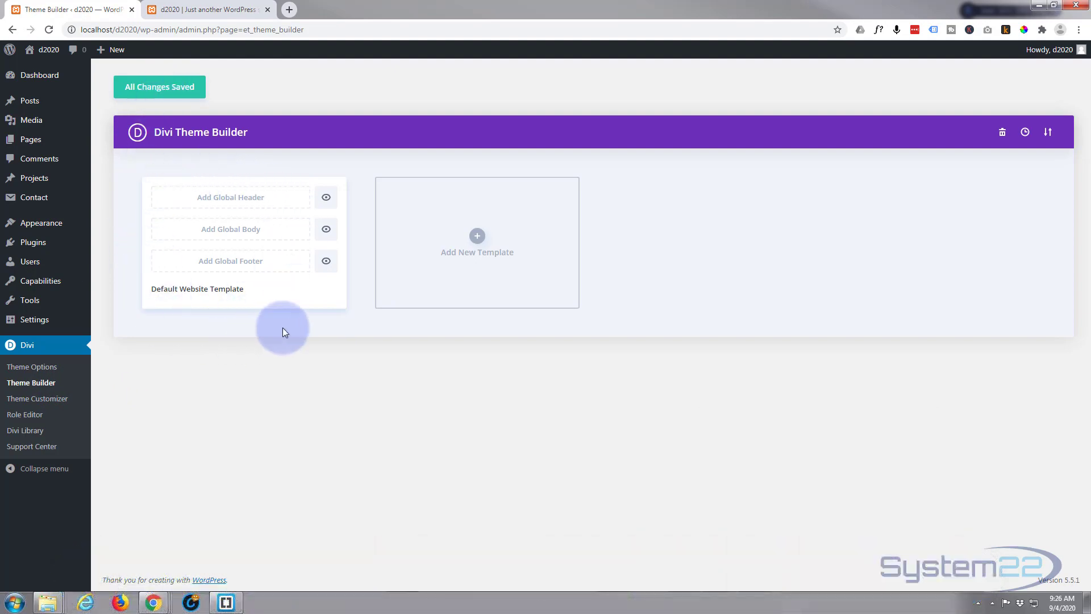
left_click(248, 202)
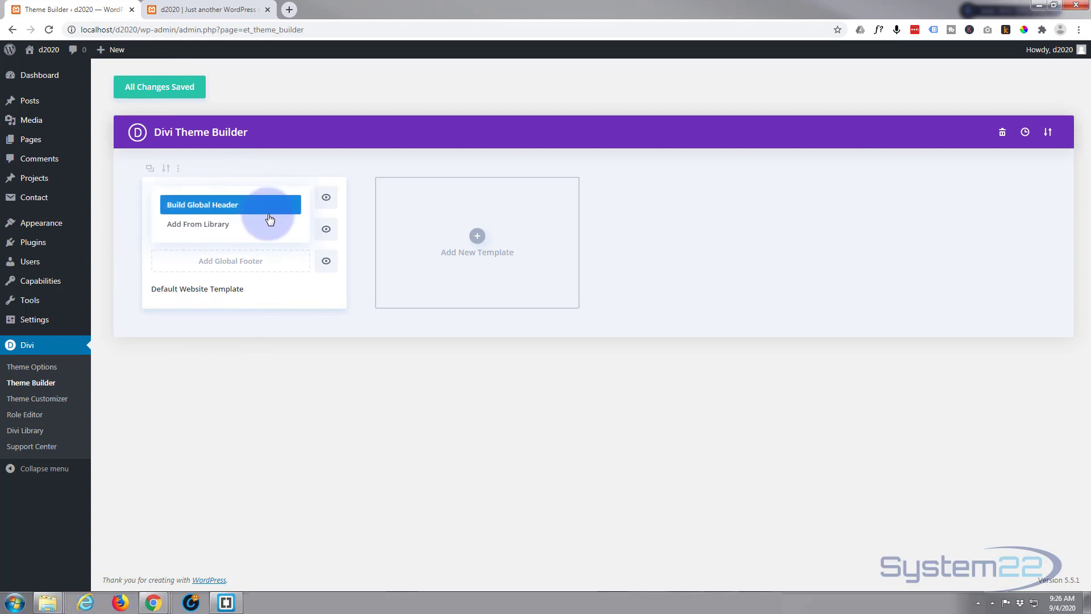
left_click(208, 212)
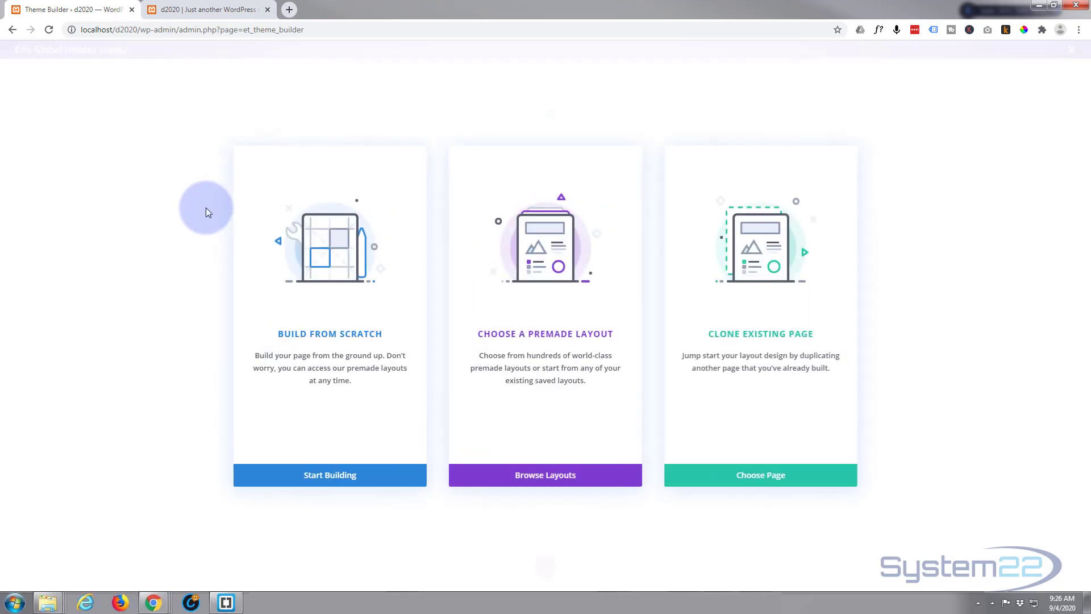
left_click(328, 476)
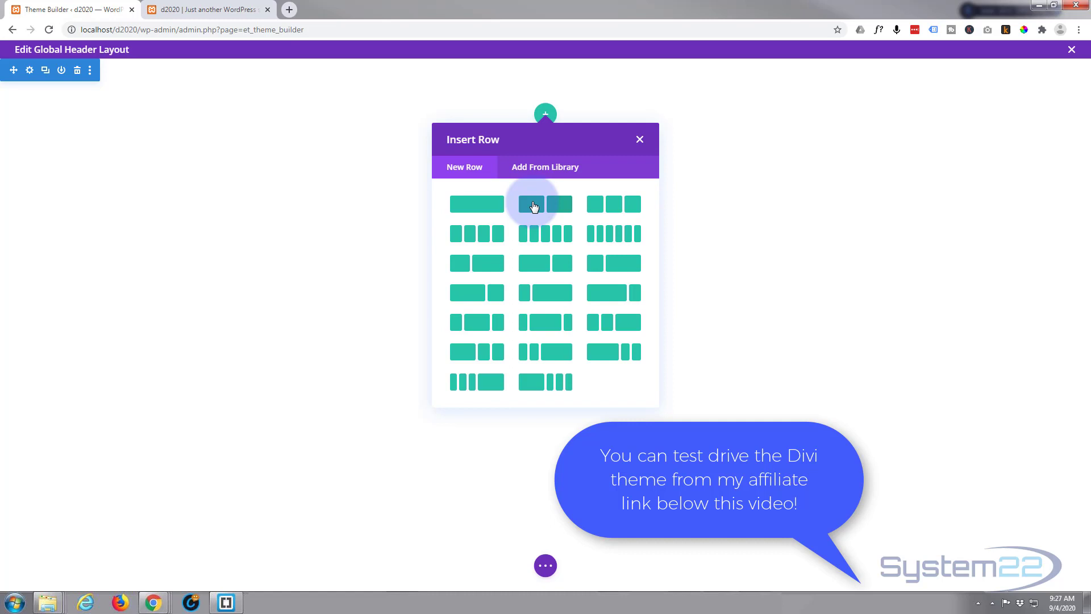
left_click(613, 208)
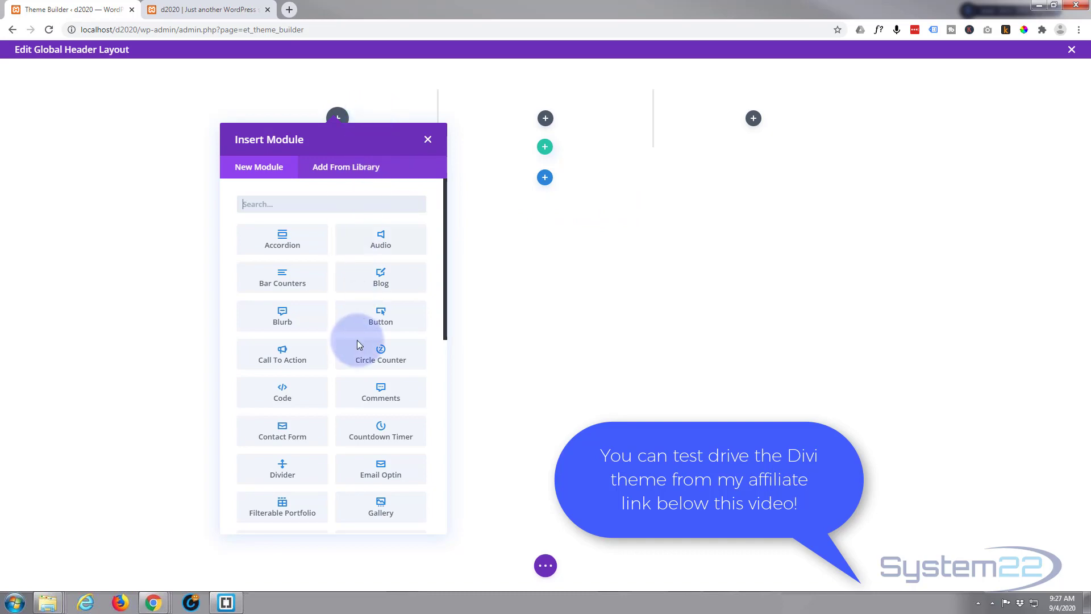
Step: Add an Image module to the first column using the System22 logo from the media library
scroll(288, 295, "down", 5)
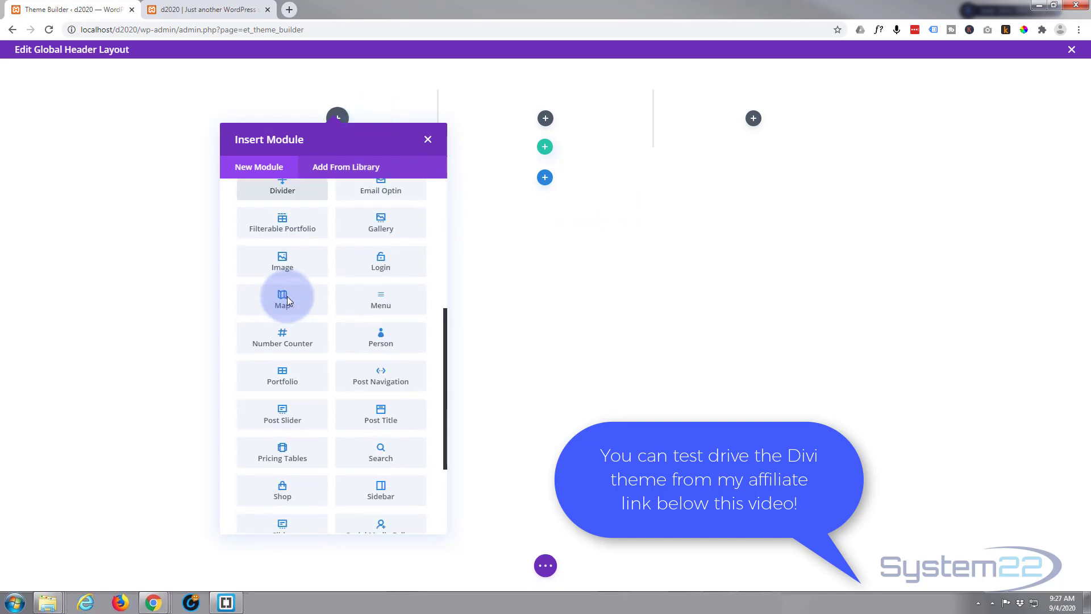
left_click(279, 262)
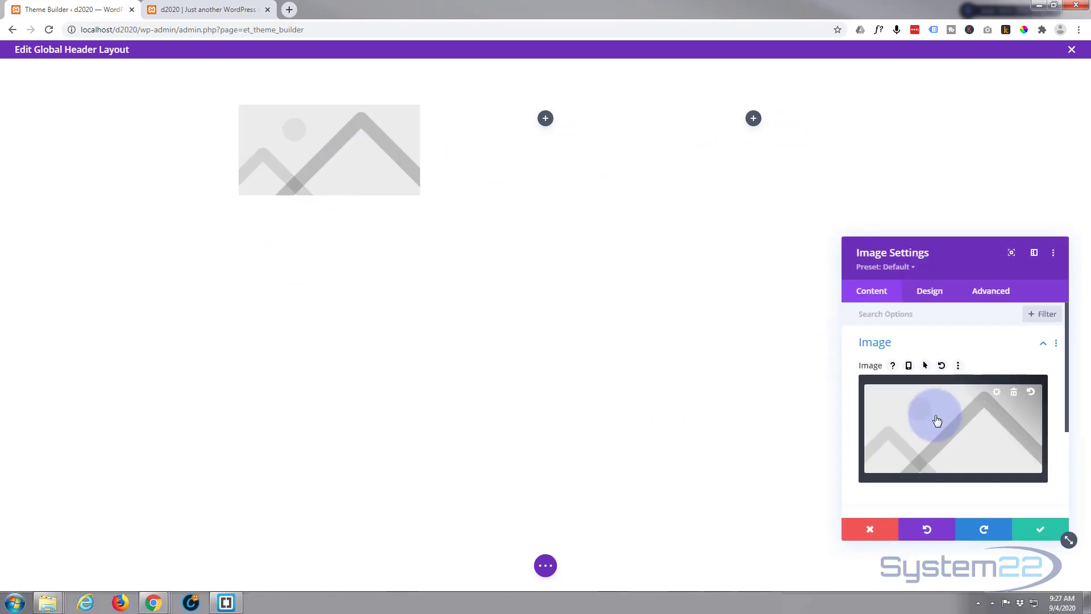
left_click(937, 420)
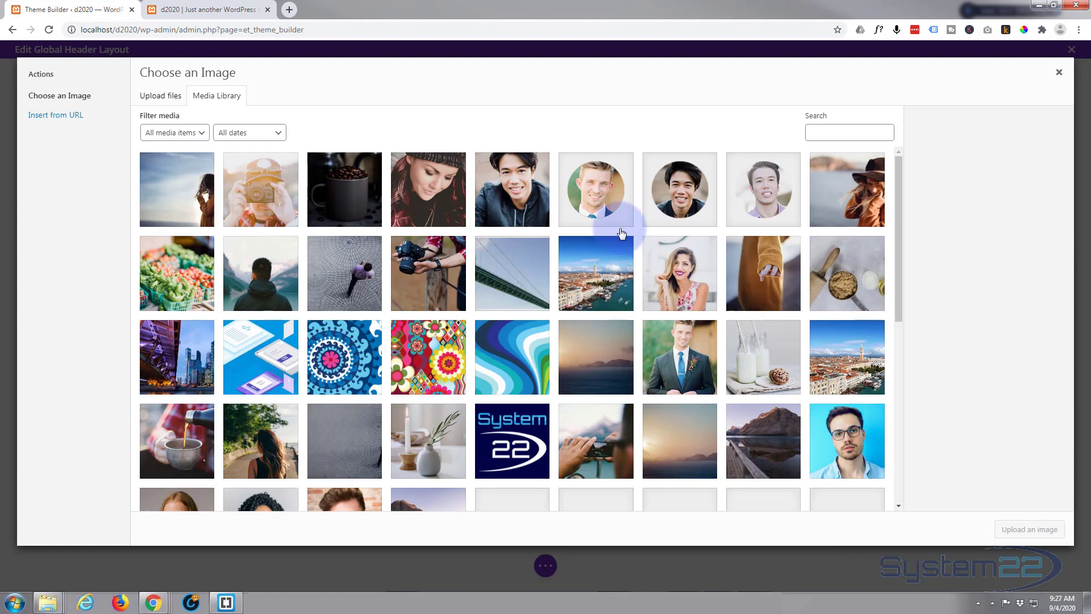
scroll(568, 239, "down", 8)
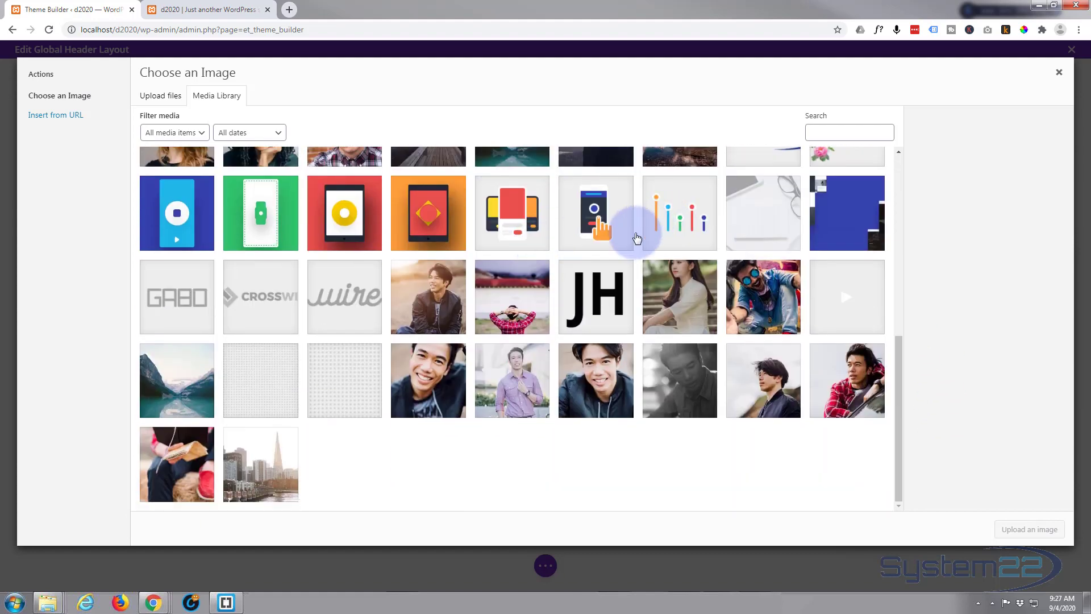
scroll(625, 239, "up", 2)
left_click(756, 250)
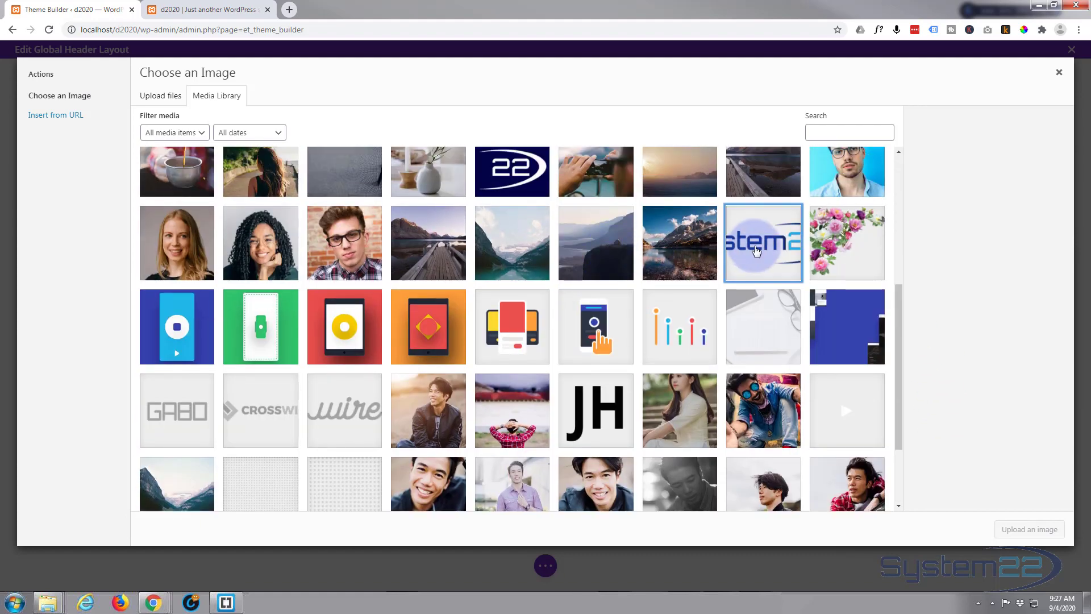
left_click(1029, 526)
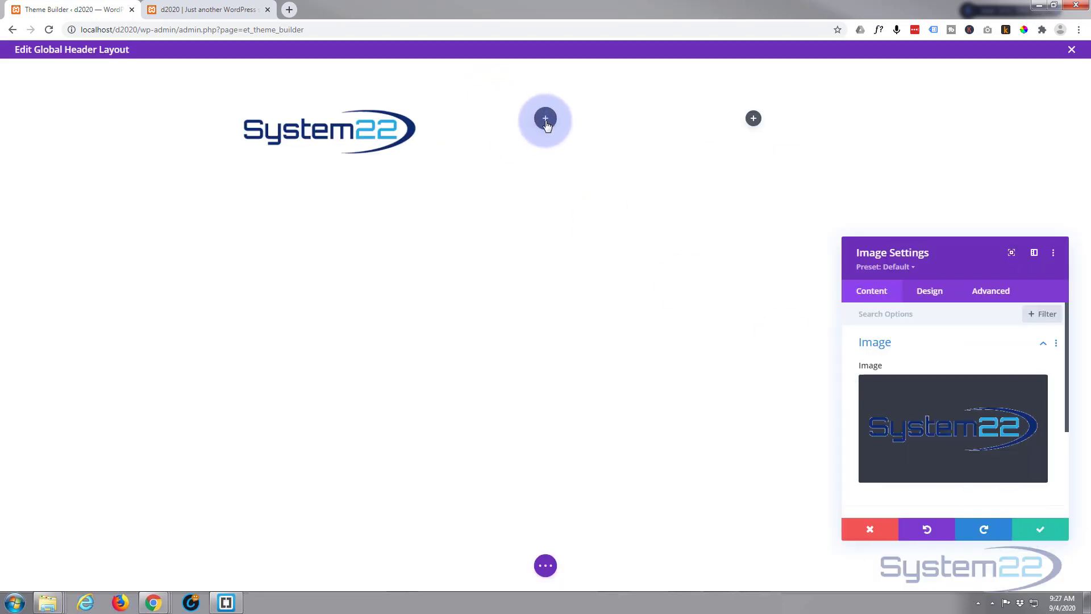
left_click(1026, 532)
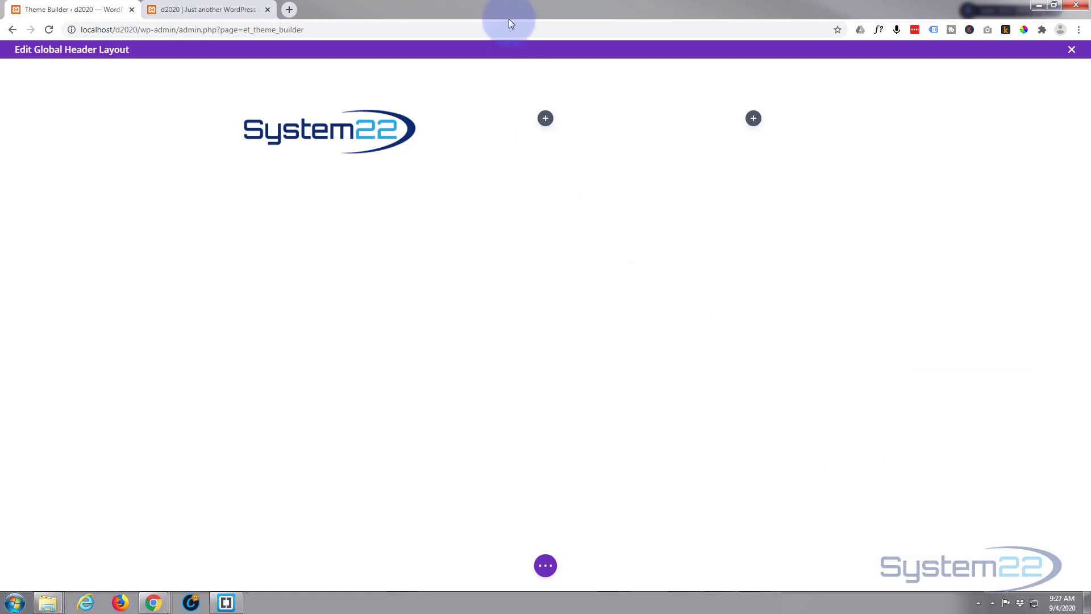
Step: Add a Menu module to the middle column with the main menu selected, and save it
left_click(546, 120)
scroll(547, 277, "down", 3)
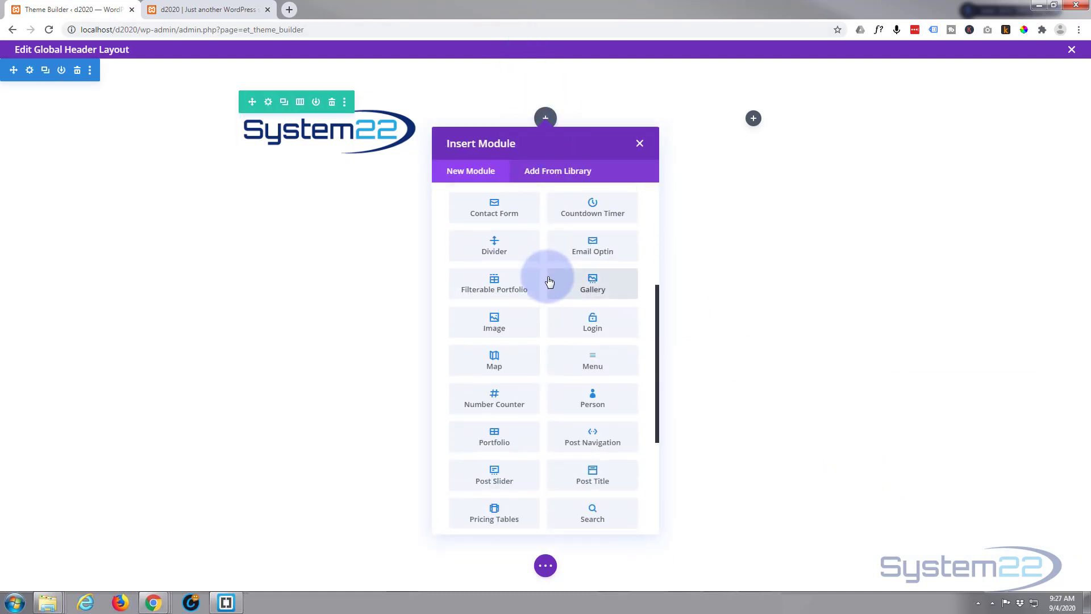
scroll(547, 281, "down", 2)
left_click(599, 255)
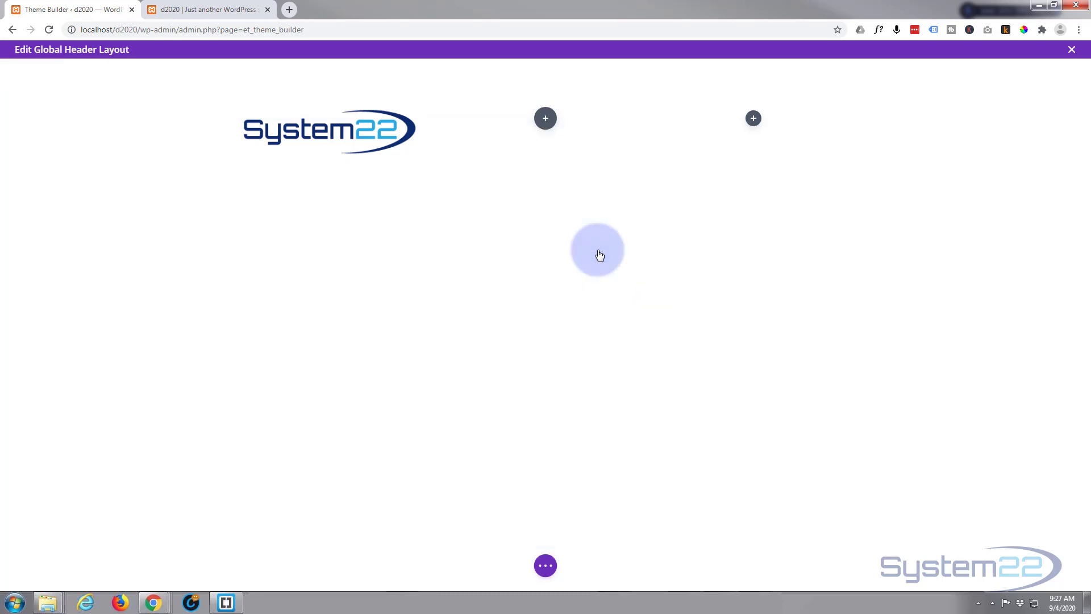
left_click(917, 382)
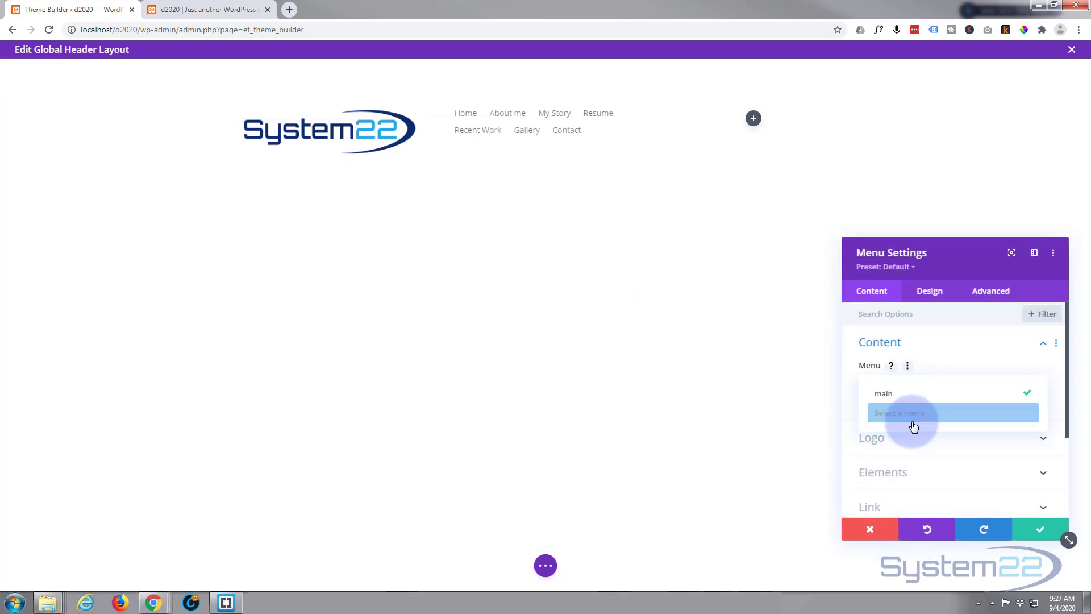
left_click(905, 401)
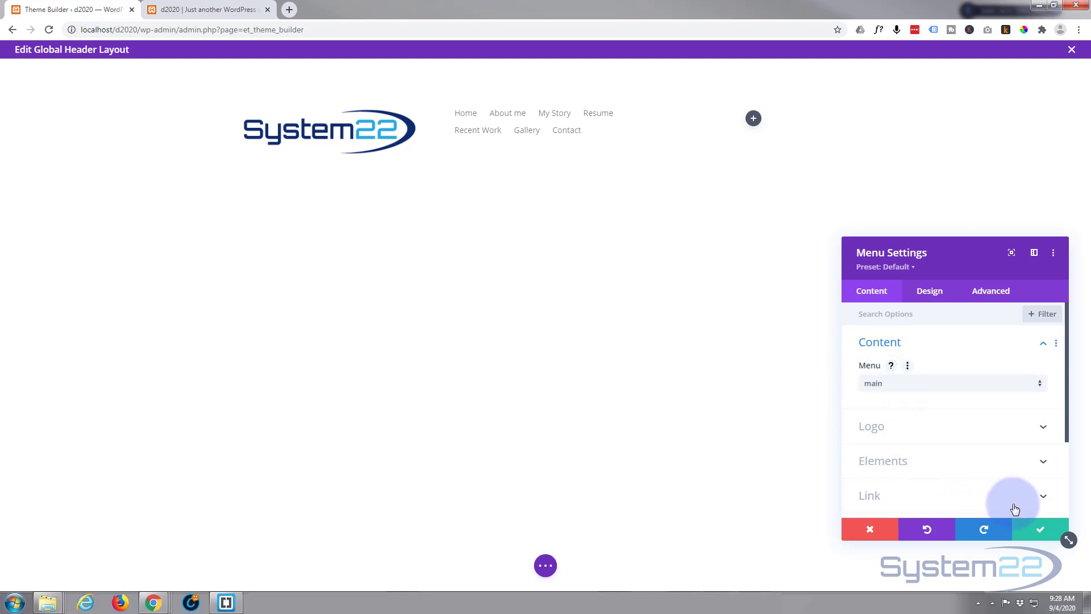
left_click(1040, 528)
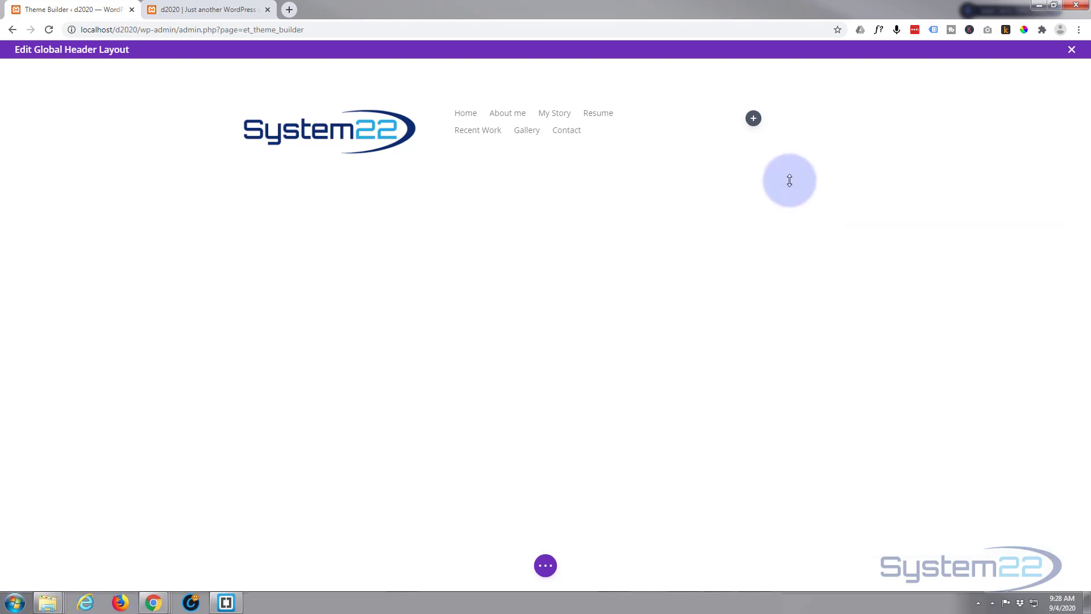
Step: Insert a Social Media Follow module in the third column of the header row
left_click(753, 120)
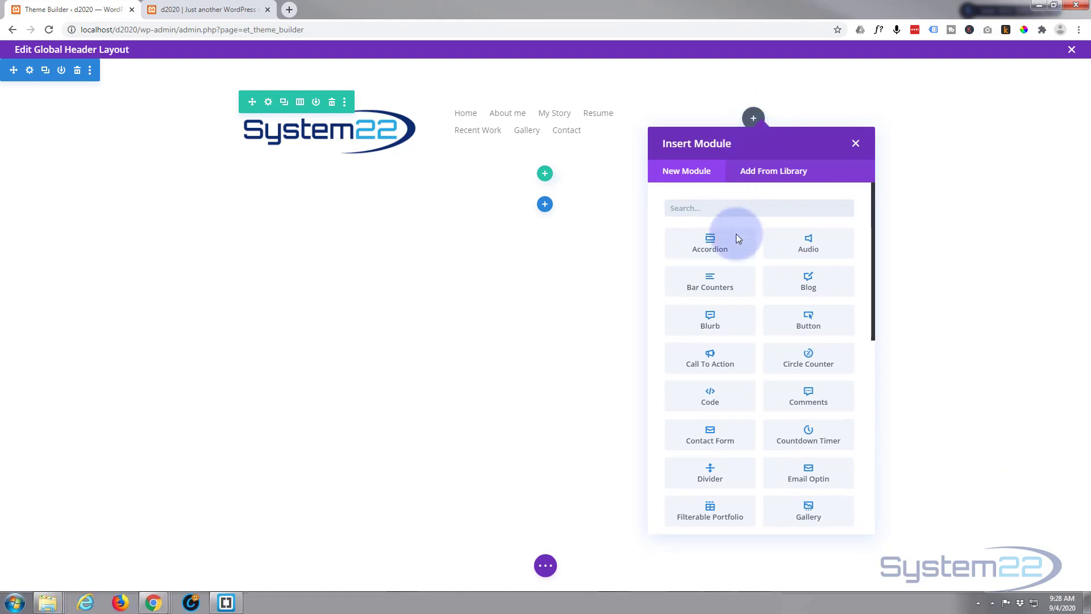
scroll(768, 262, "down", 5)
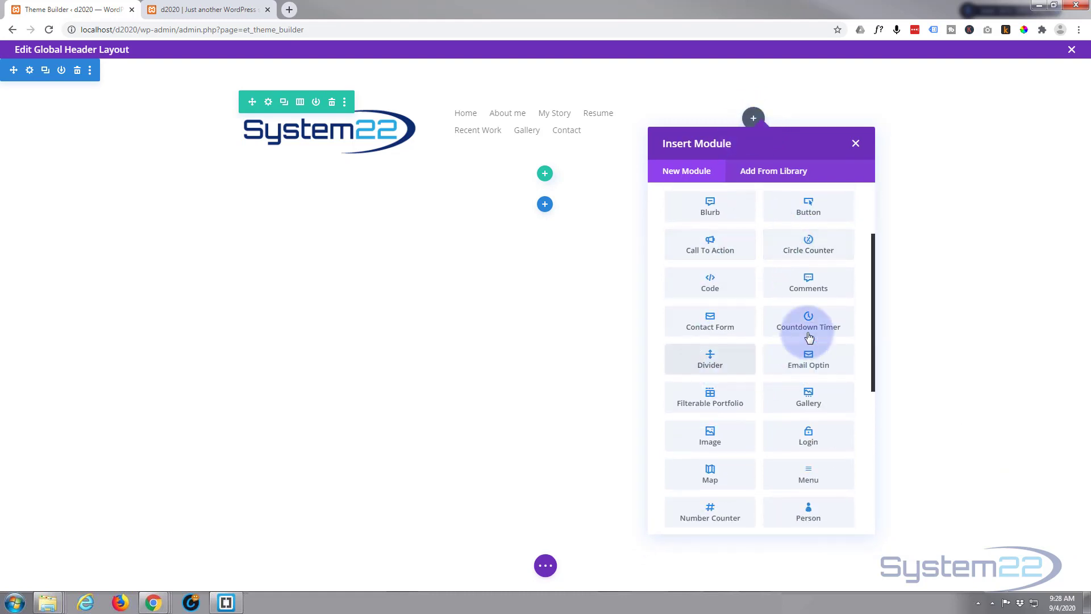
scroll(763, 307, "down", 3)
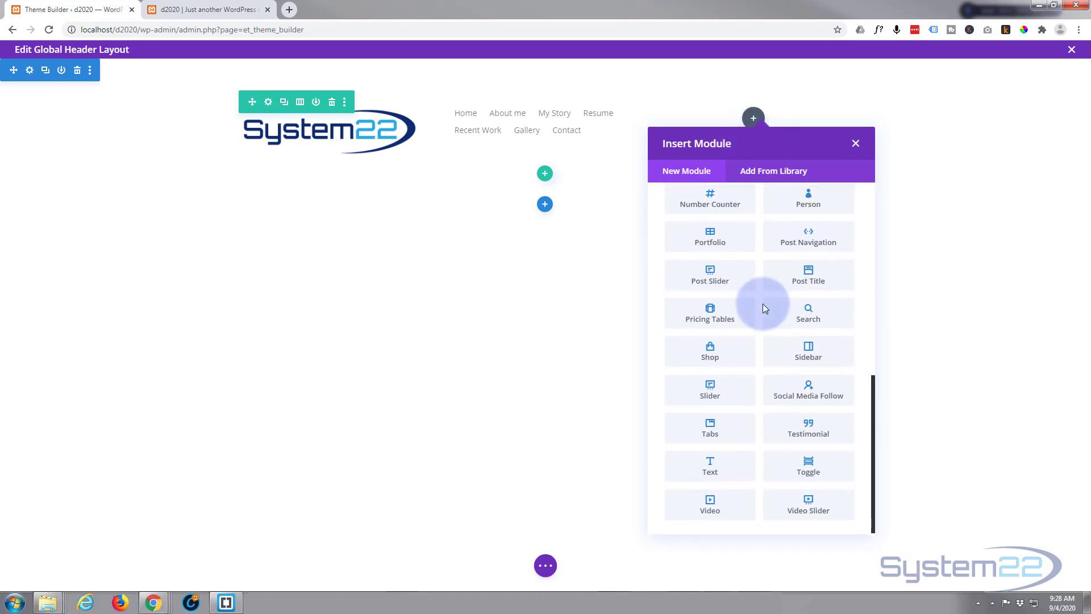
left_click(810, 395)
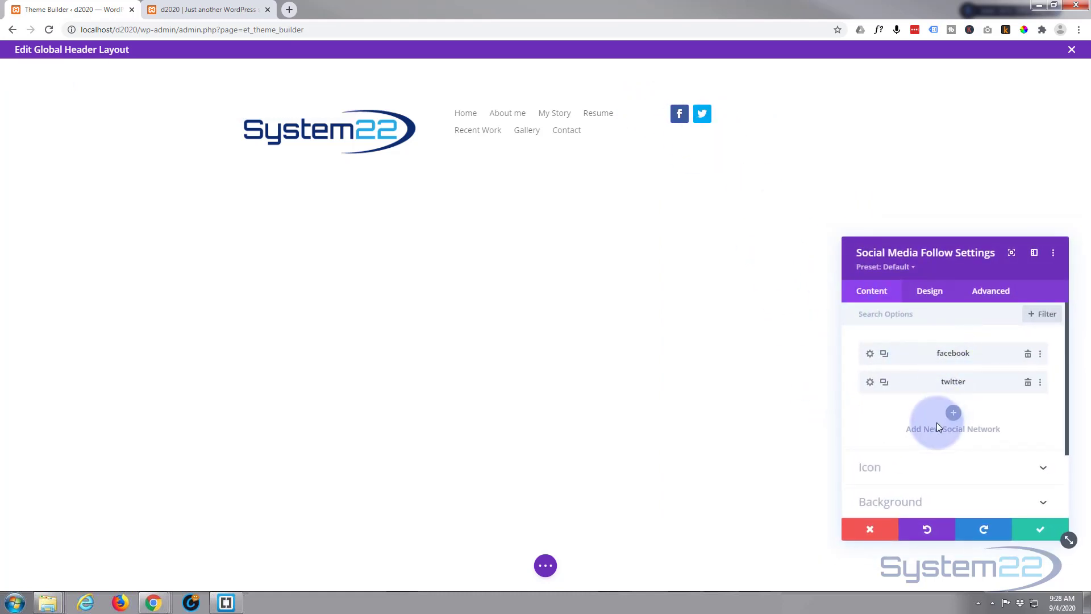
Step: Add a Youtube network to the Social Media Follow module and save it
left_click(955, 414)
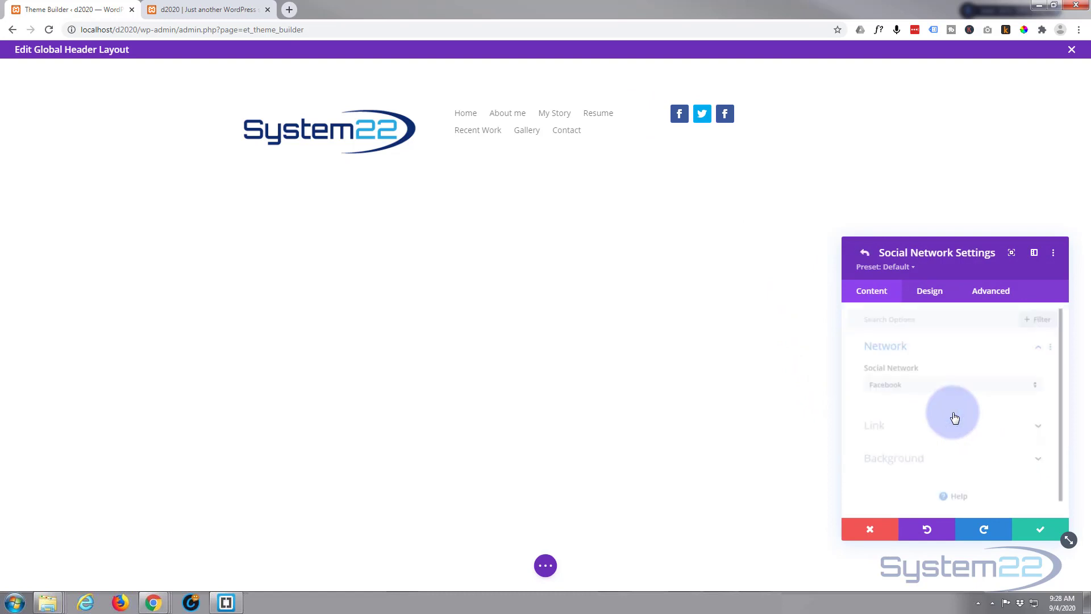
left_click(914, 387)
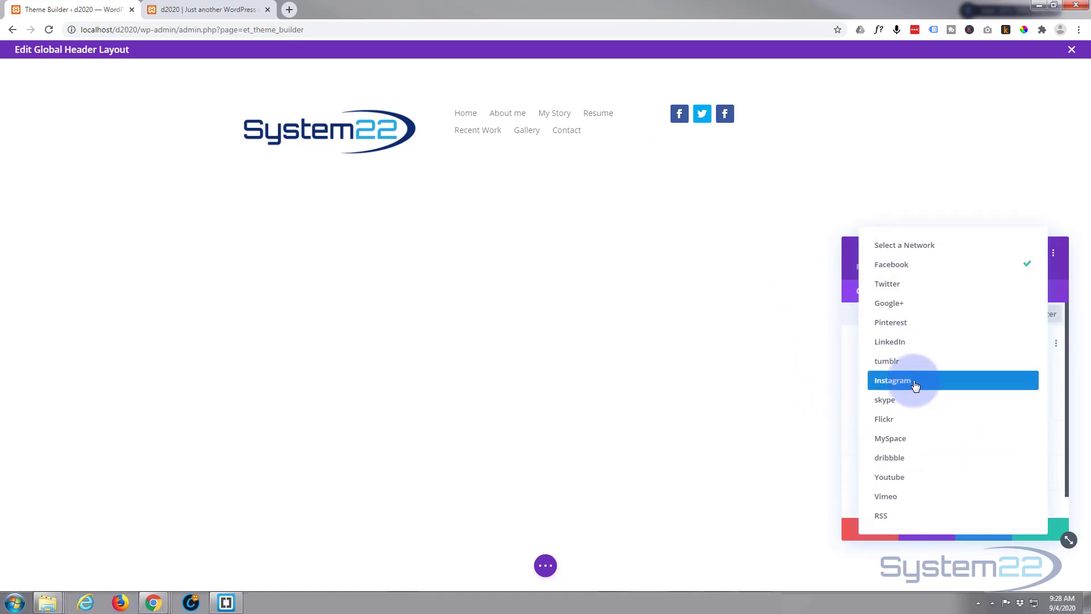
left_click(930, 477)
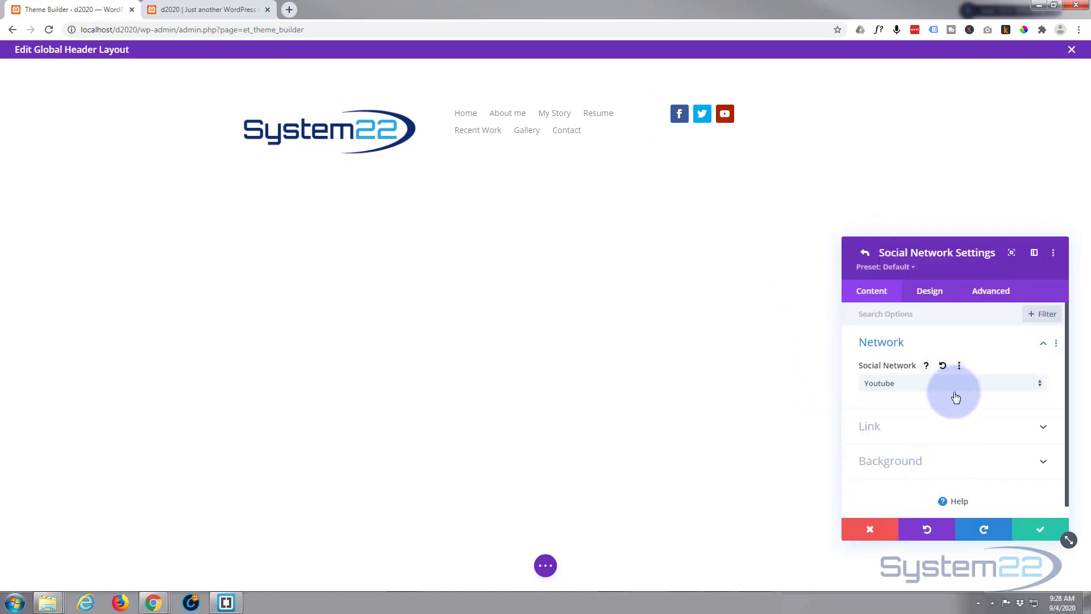
left_click(1041, 529)
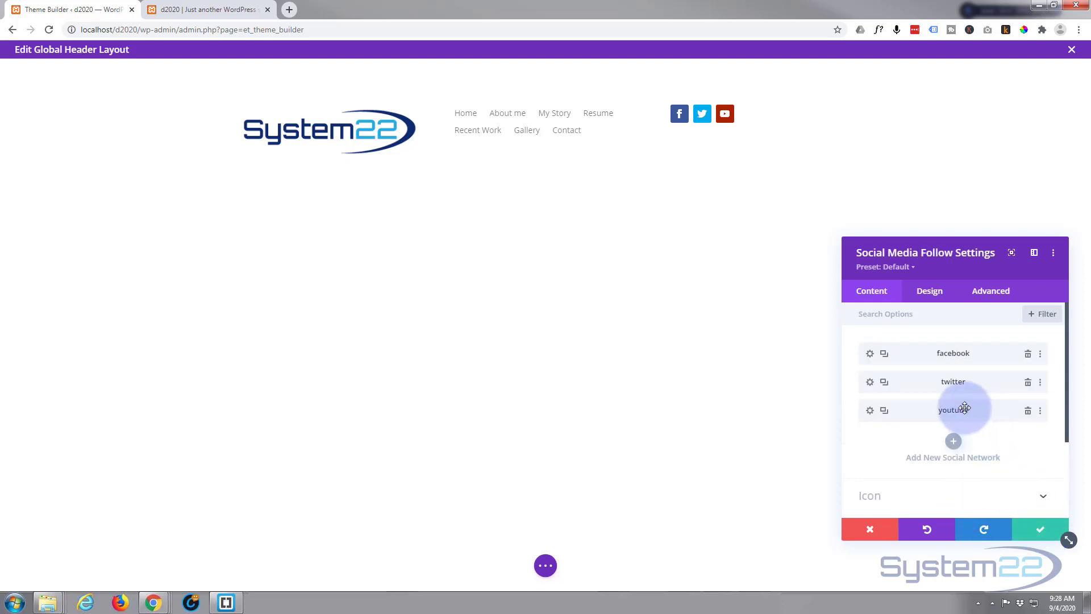
Step: Add another social network to the module and set it to Instagram
left_click(954, 442)
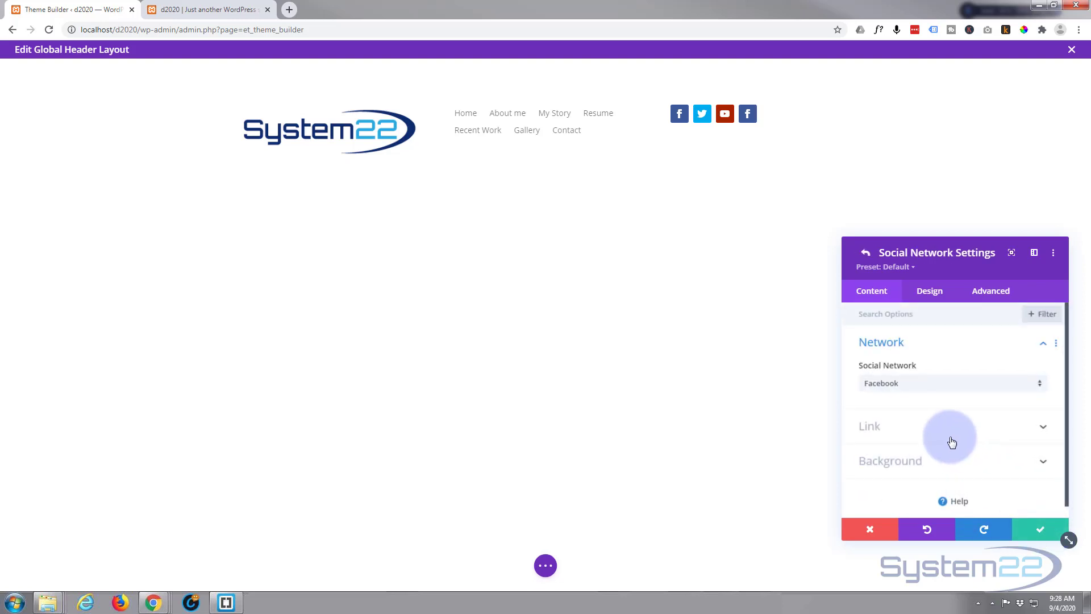
left_click(947, 392)
left_click(944, 384)
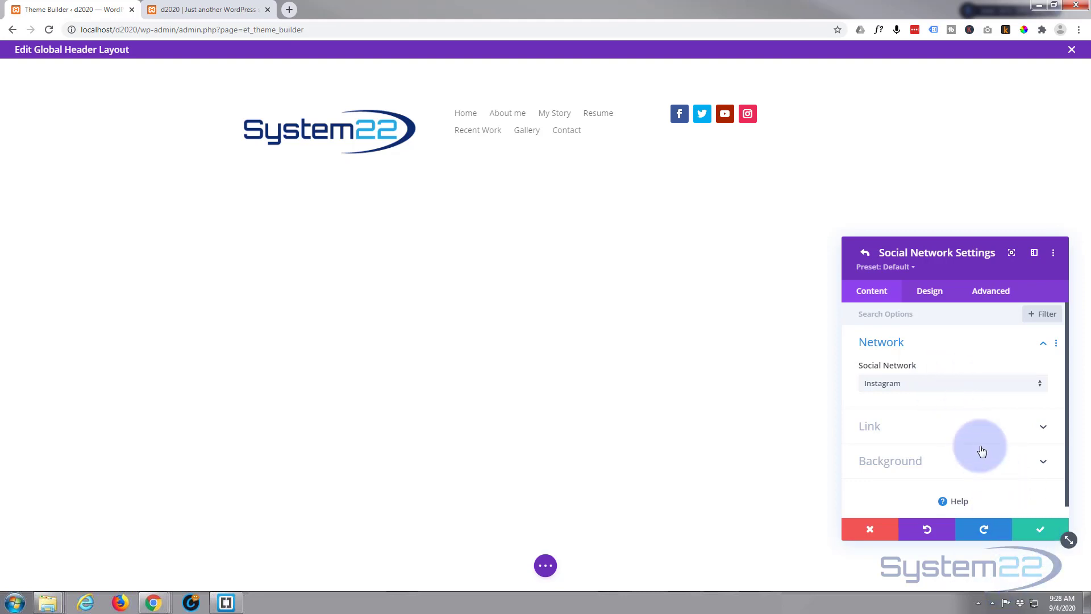
Step: Review the Instagram network's design options, including its icon color and custom icon size settings
left_click(931, 295)
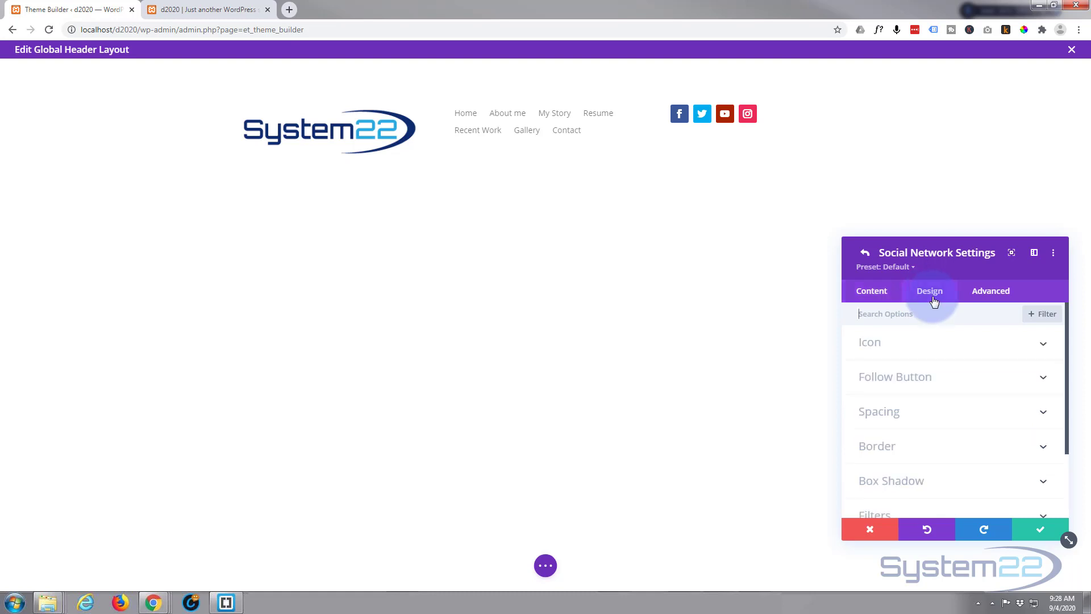
left_click(938, 347)
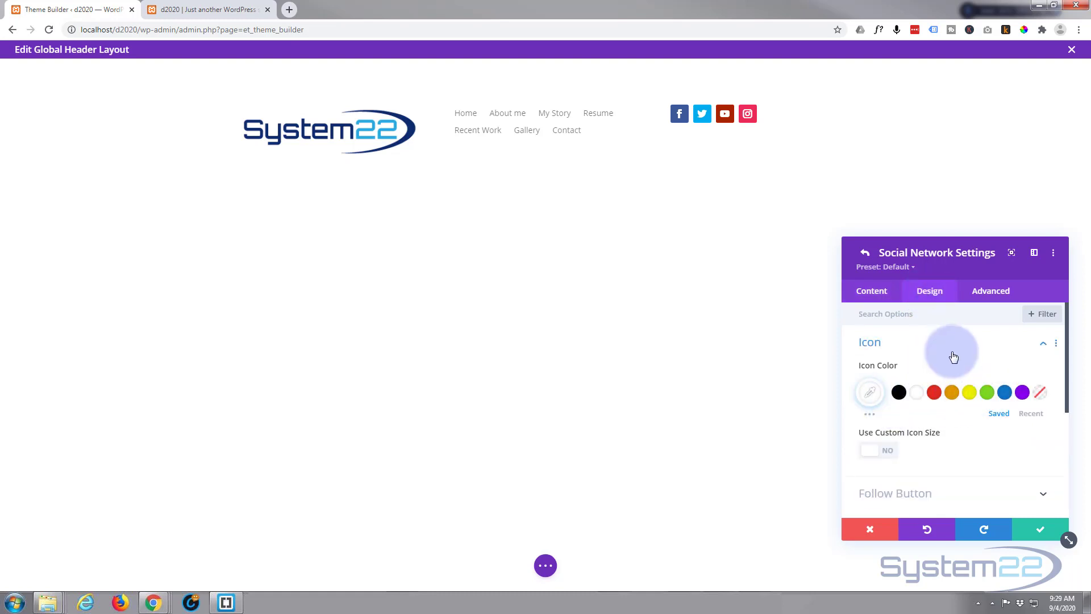
scroll(953, 357, "down", 1)
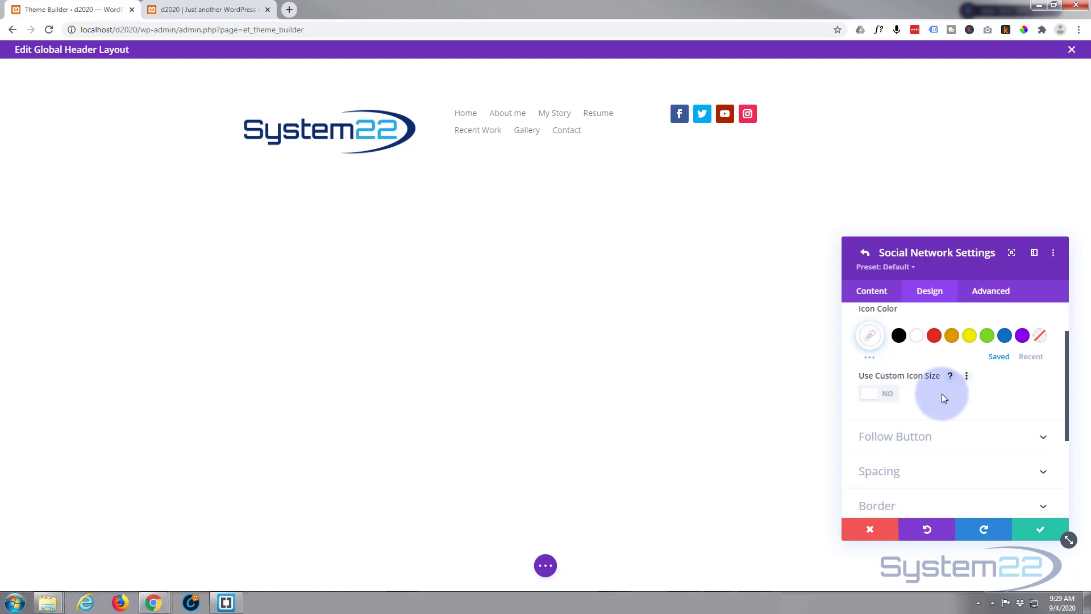
scroll(942, 397, "down", 1)
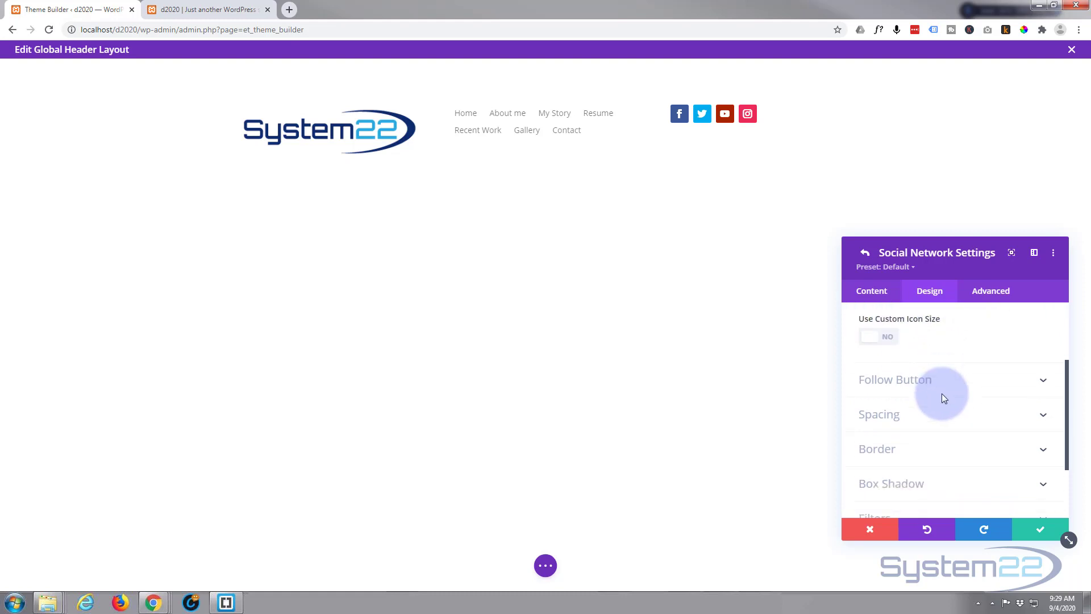
scroll(942, 397, "up", 1)
scroll(943, 398, "up", 1)
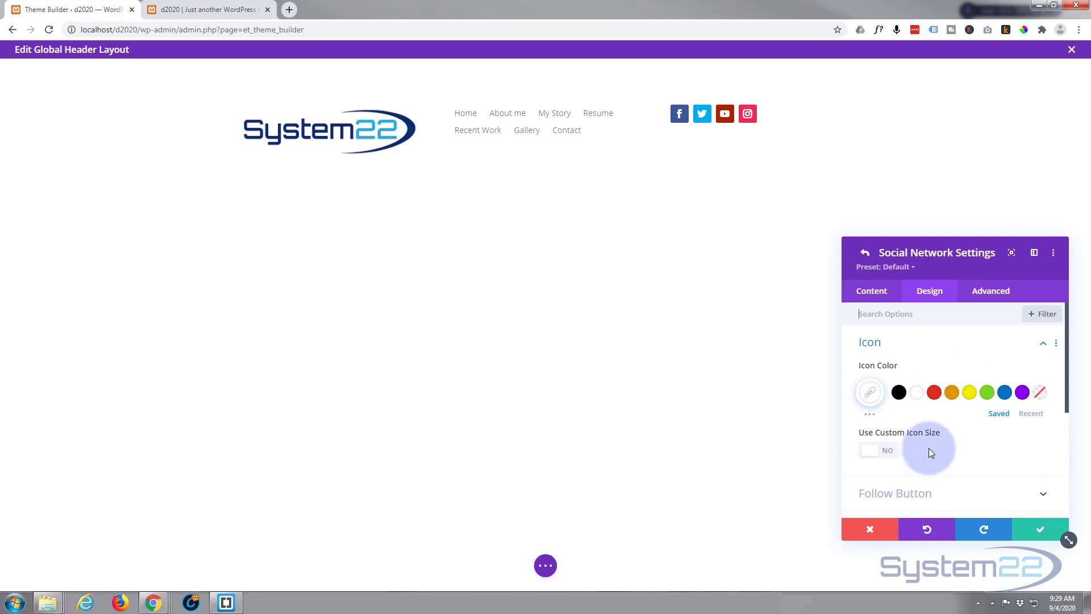
Step: Save the Instagram network and the Social Media Follow module's settings
left_click(1040, 532)
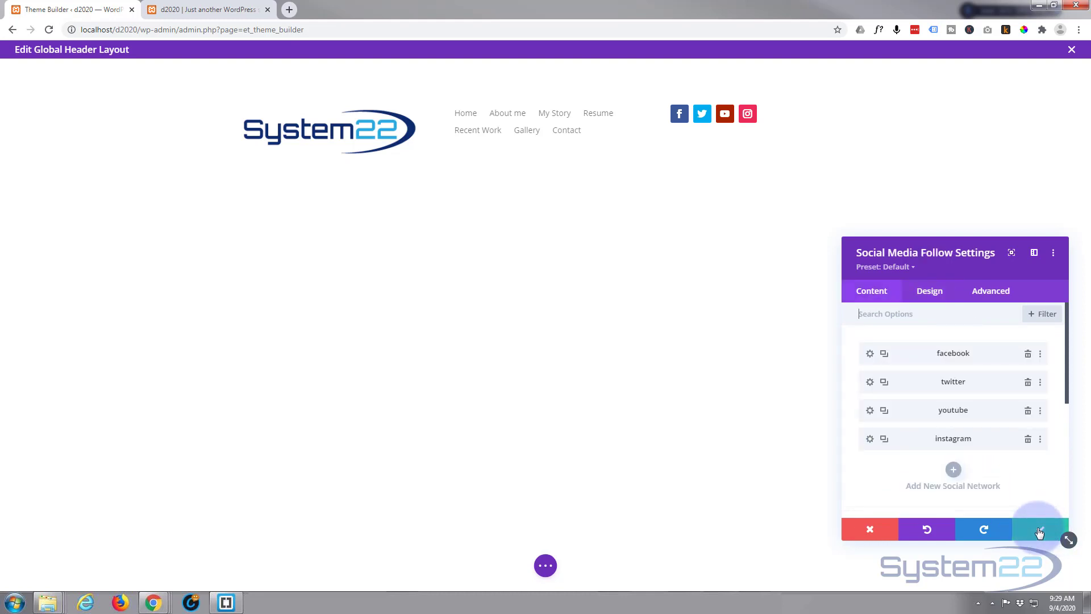
left_click(1039, 531)
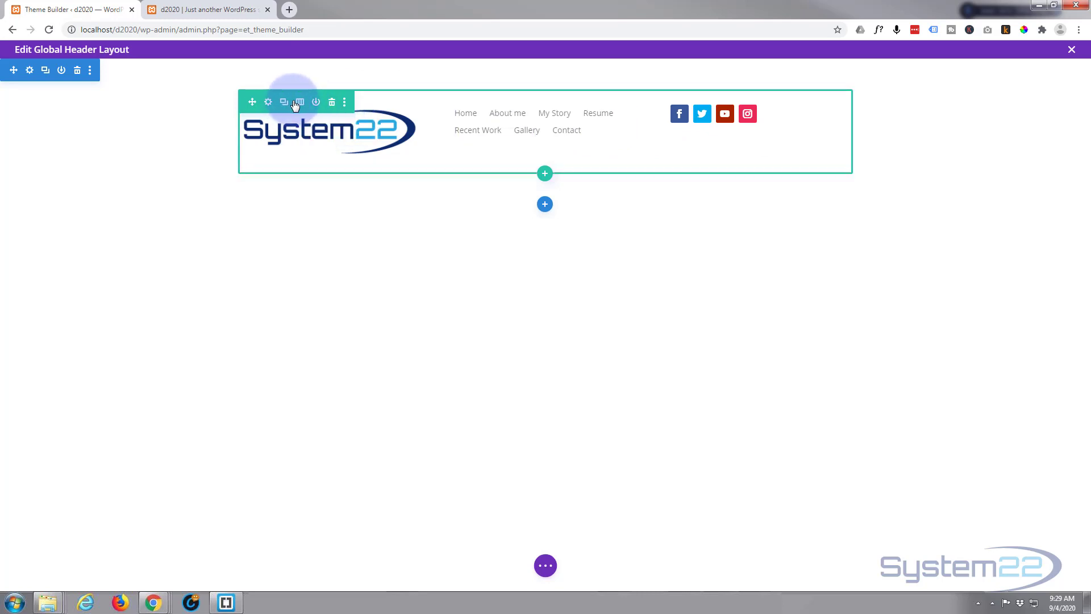
Step: Set the header row's width and max width to 100% and save the row
left_click(269, 102)
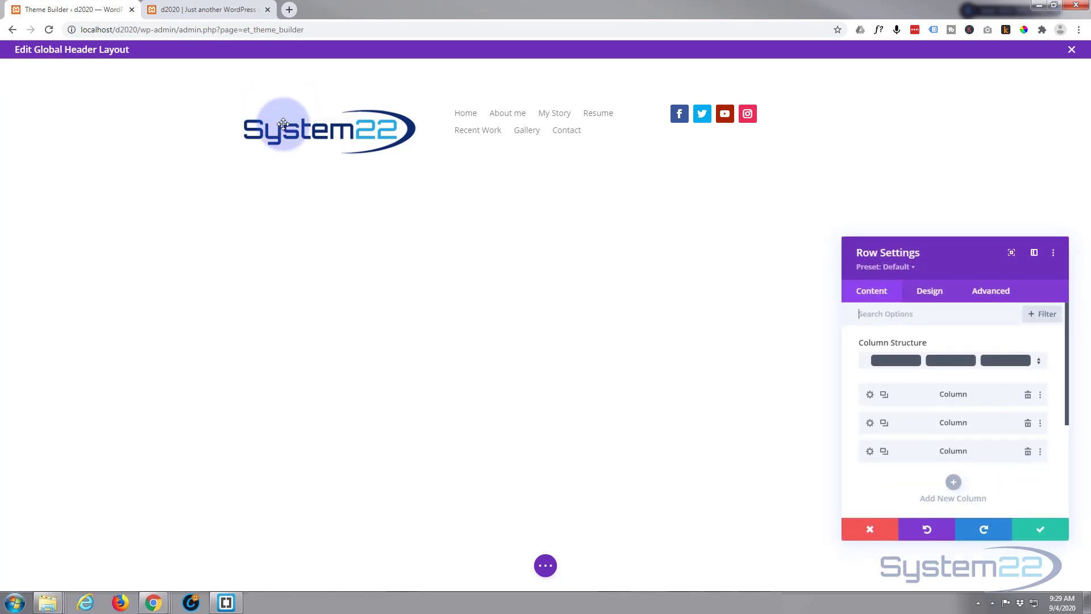
left_click(930, 292)
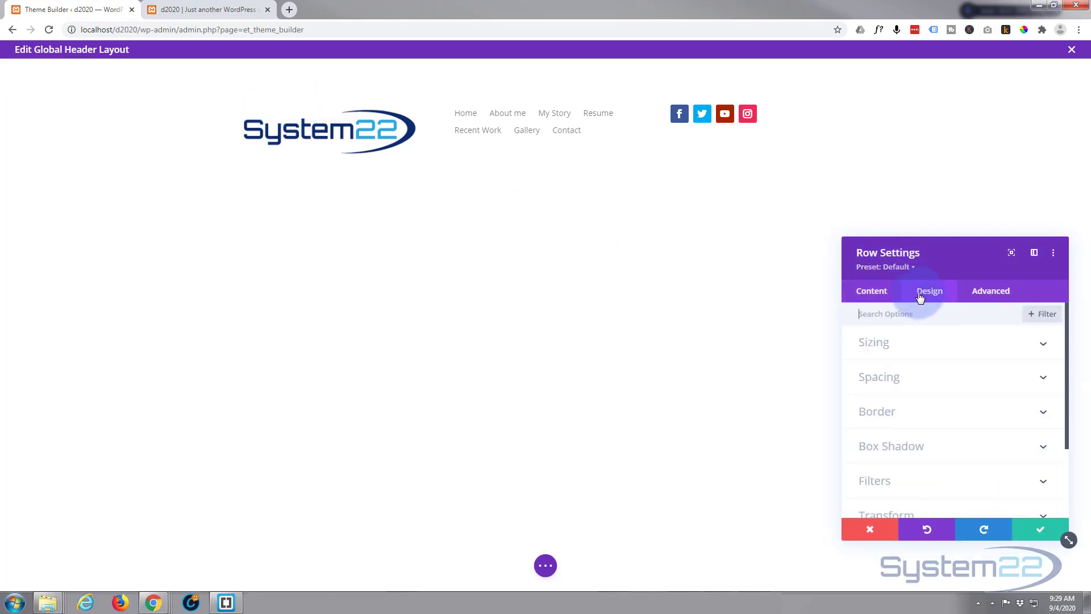
left_click(945, 349)
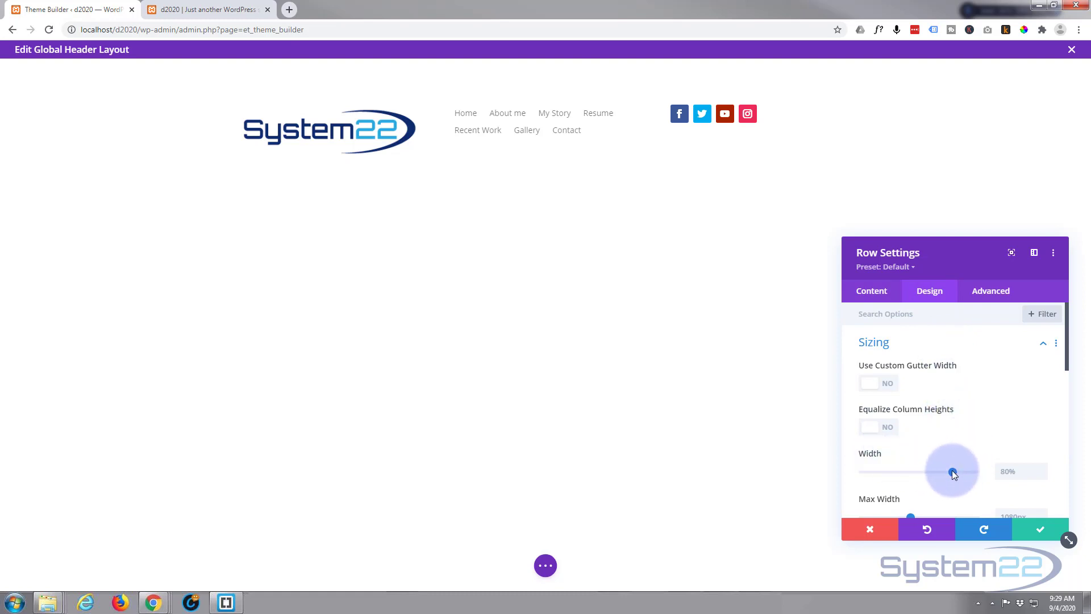
left_click_drag(1020, 469, 989, 476)
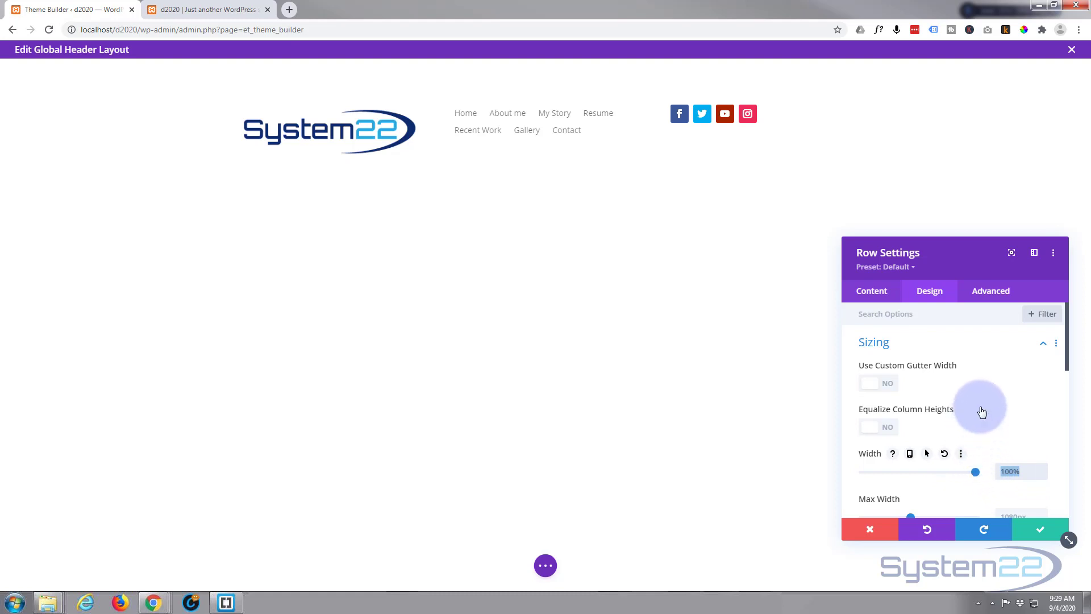
scroll(981, 409, "down", 3)
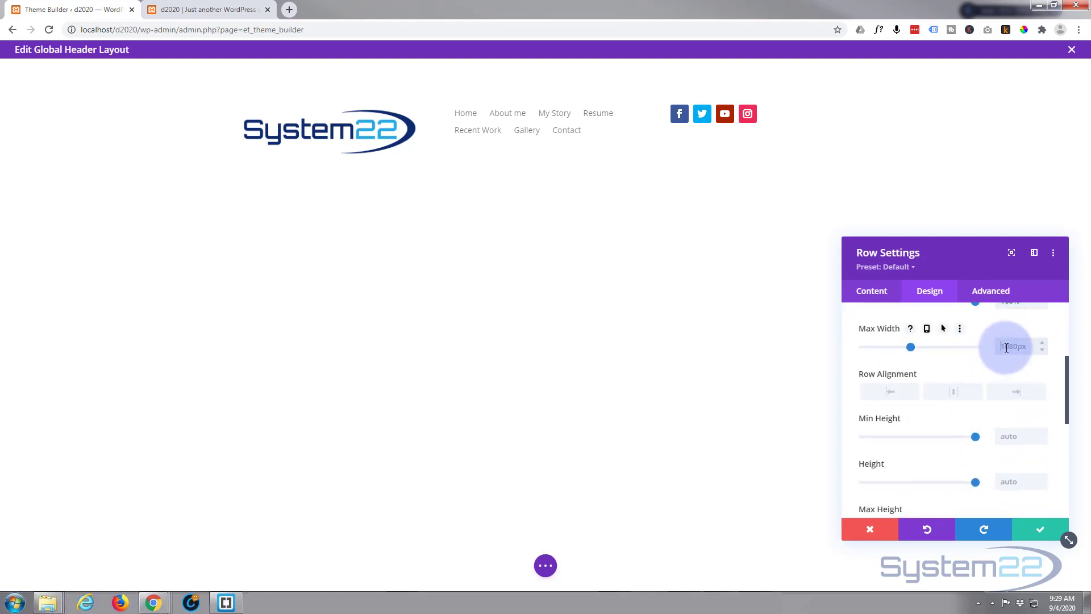
type("100%")
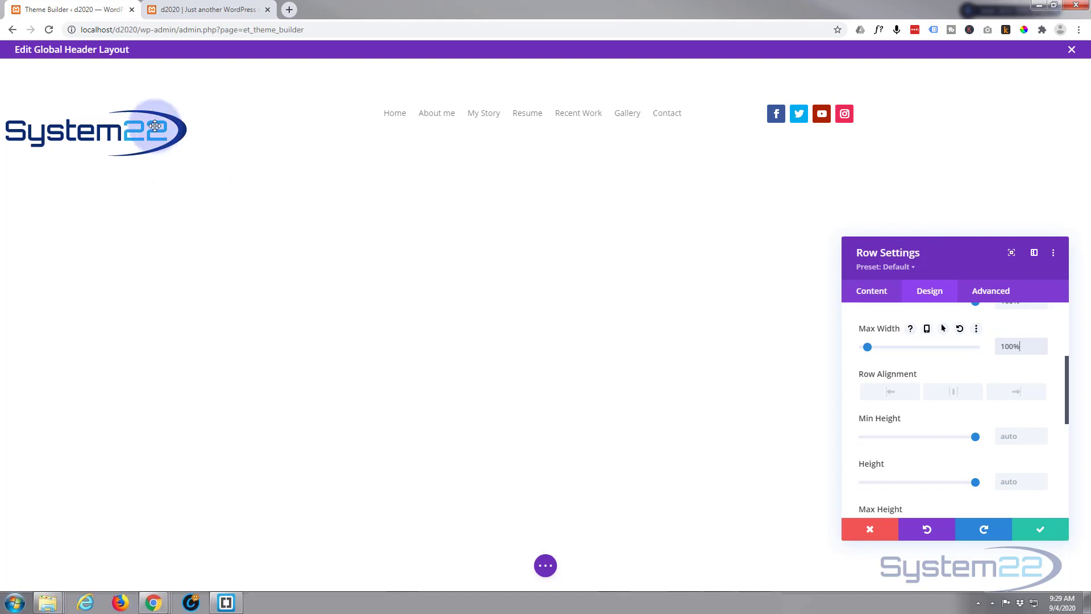
left_click(1043, 528)
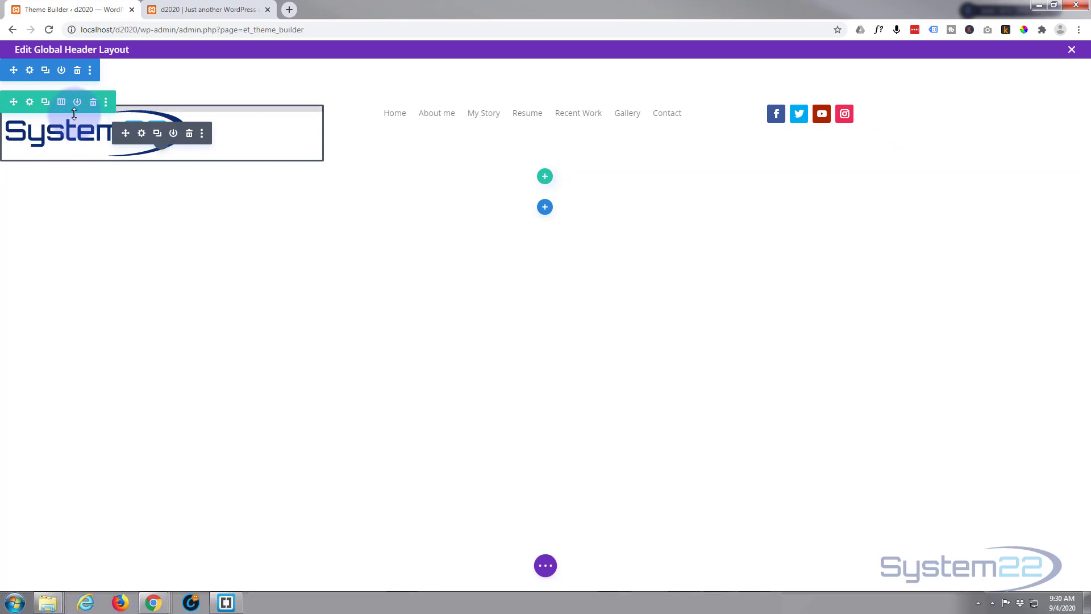
Step: Center the logo image in its column through its image alignment and save the module
left_click(143, 139)
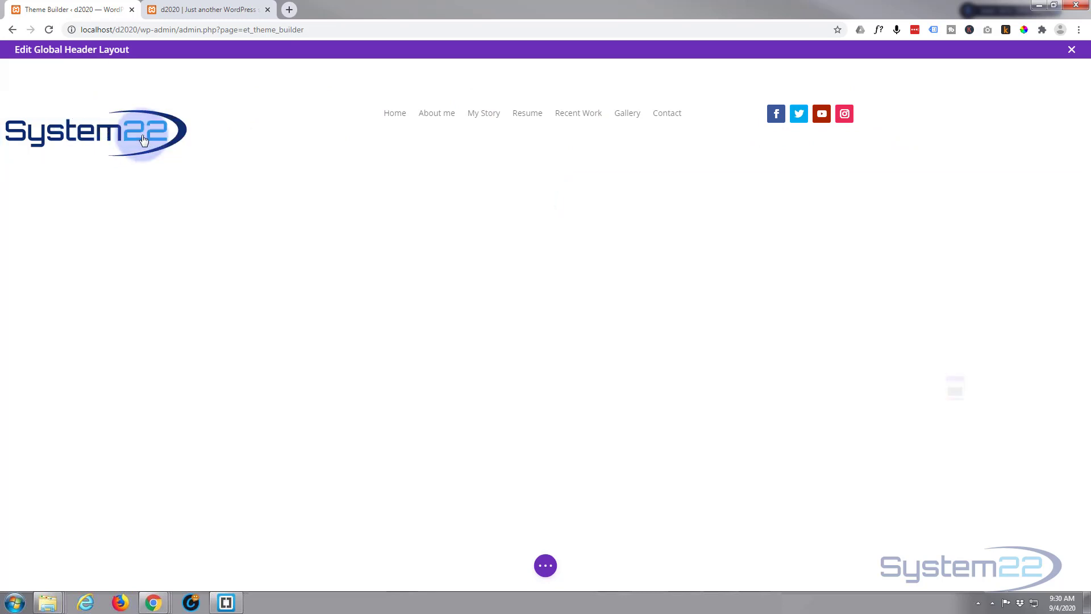
left_click(929, 299)
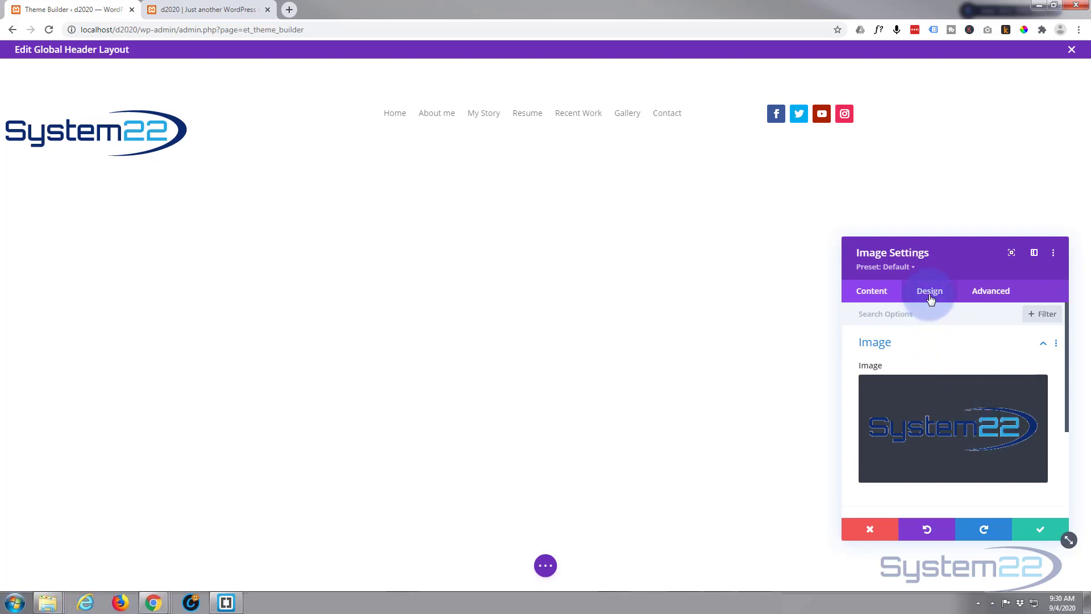
left_click(937, 342)
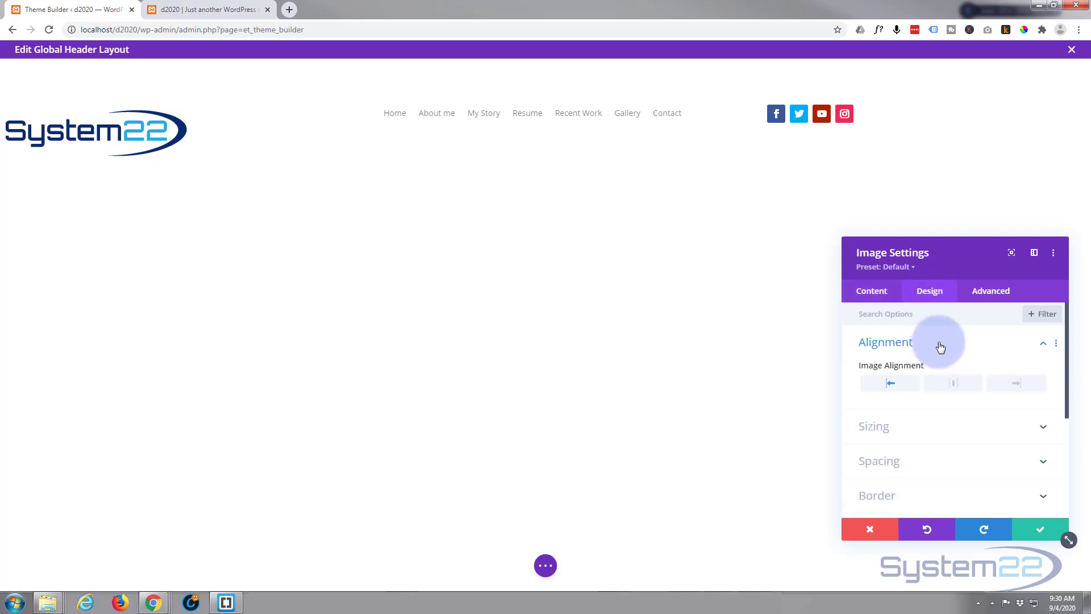
left_click(954, 387)
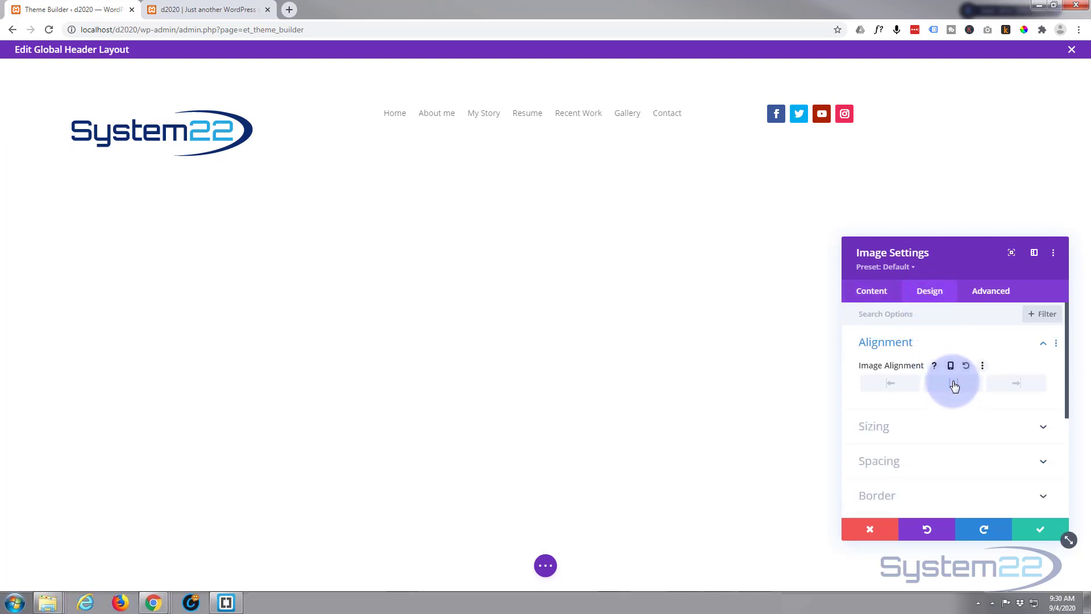
left_click(1018, 513)
Step: Set the menu module's layout style to Centered and save it
mouse_move(494, 109)
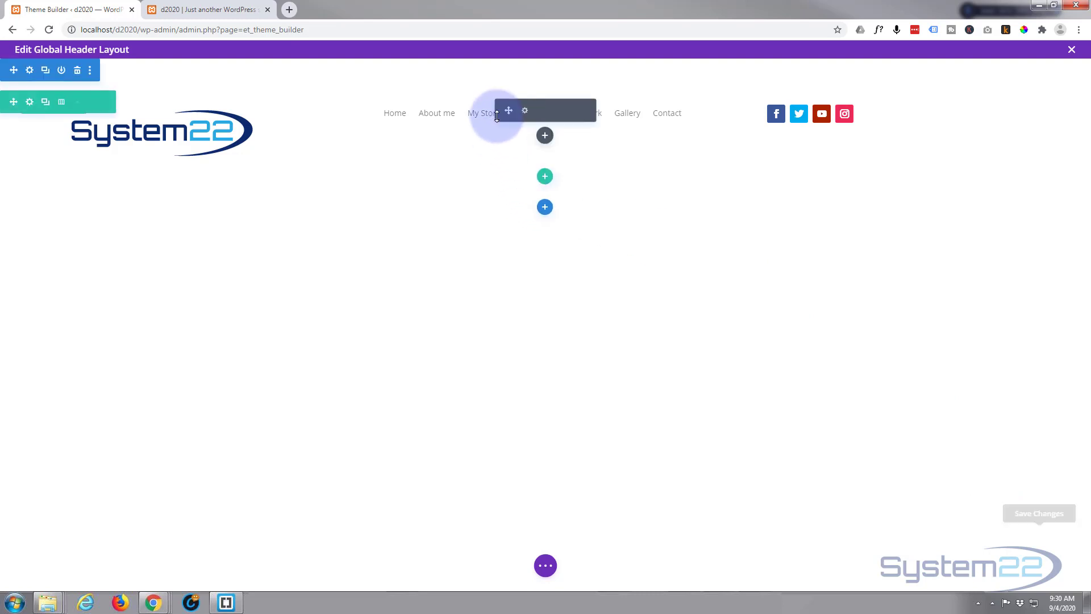
left_click(526, 112)
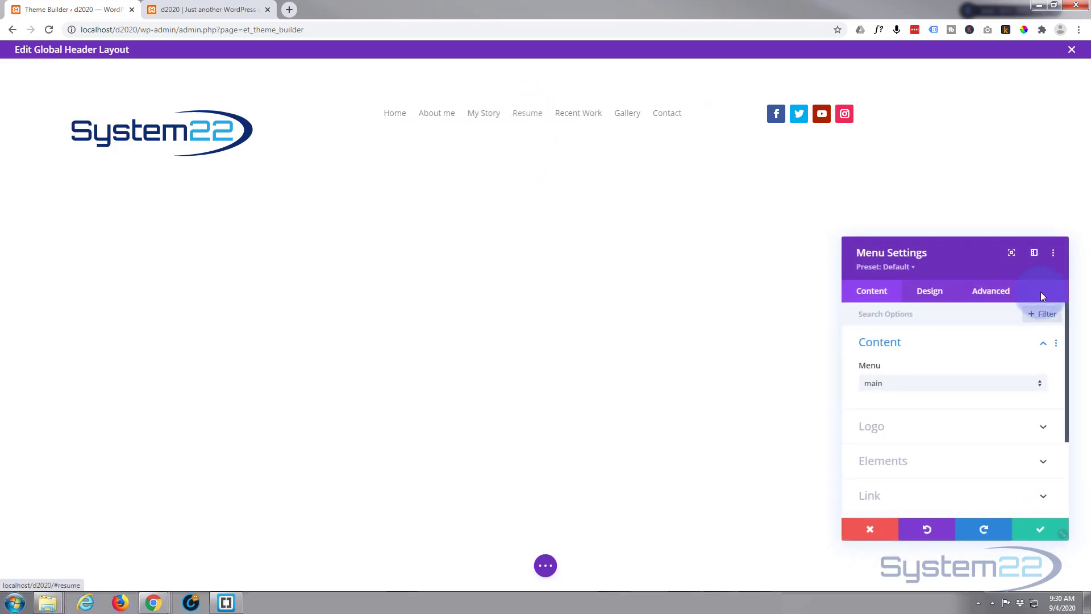
left_click(932, 291)
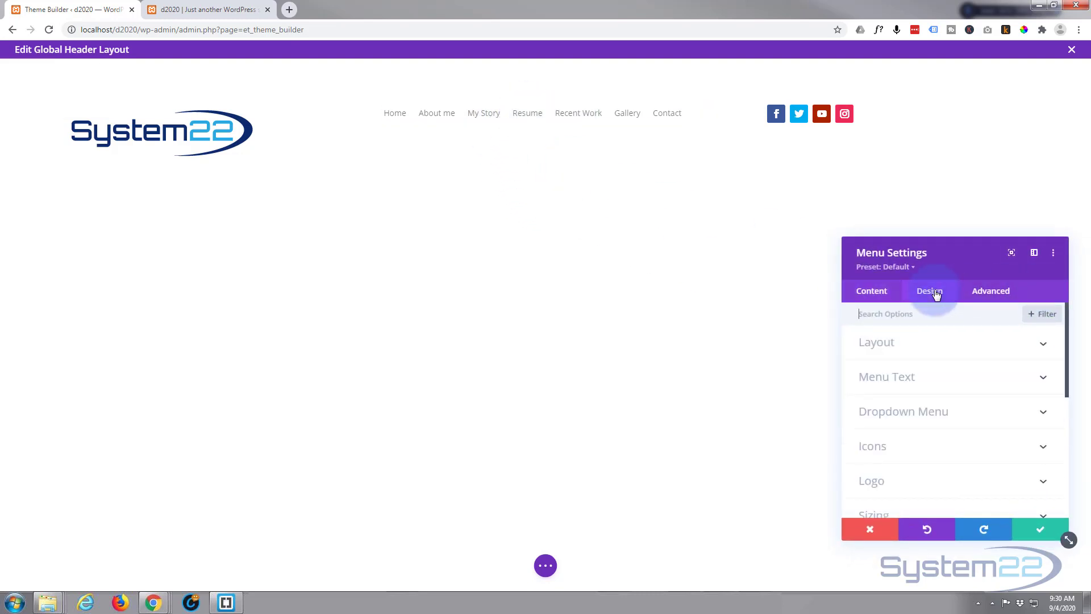
left_click(942, 347)
left_click(930, 383)
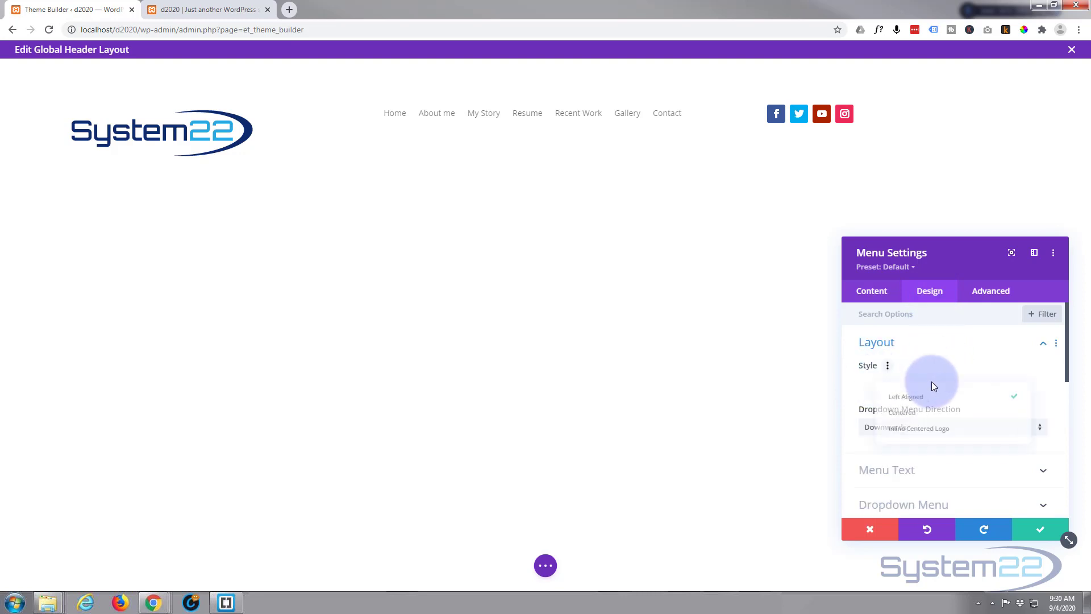
left_click(930, 415)
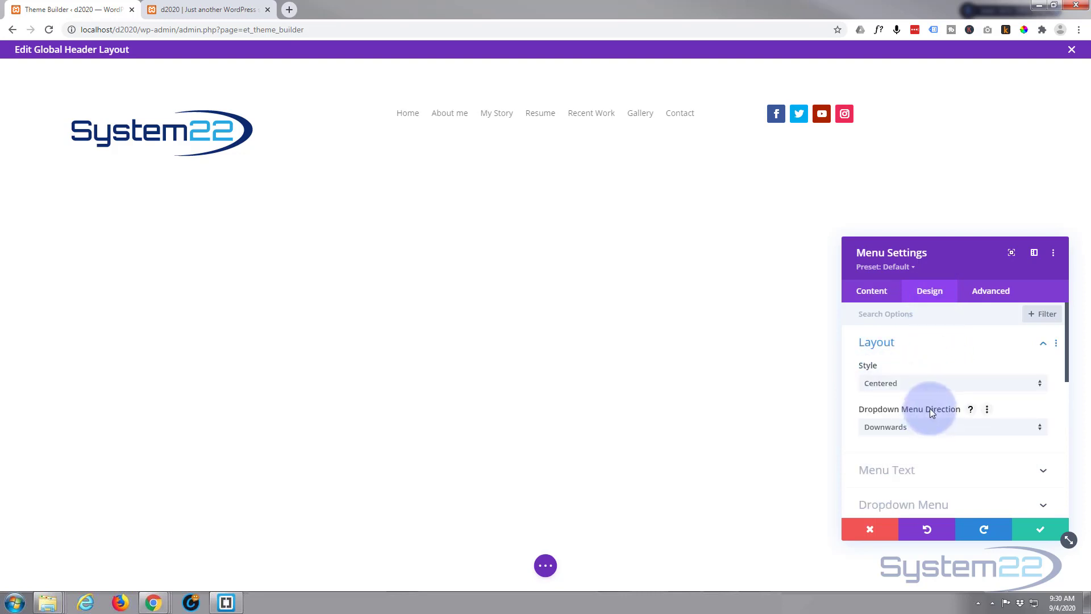
left_click(1040, 529)
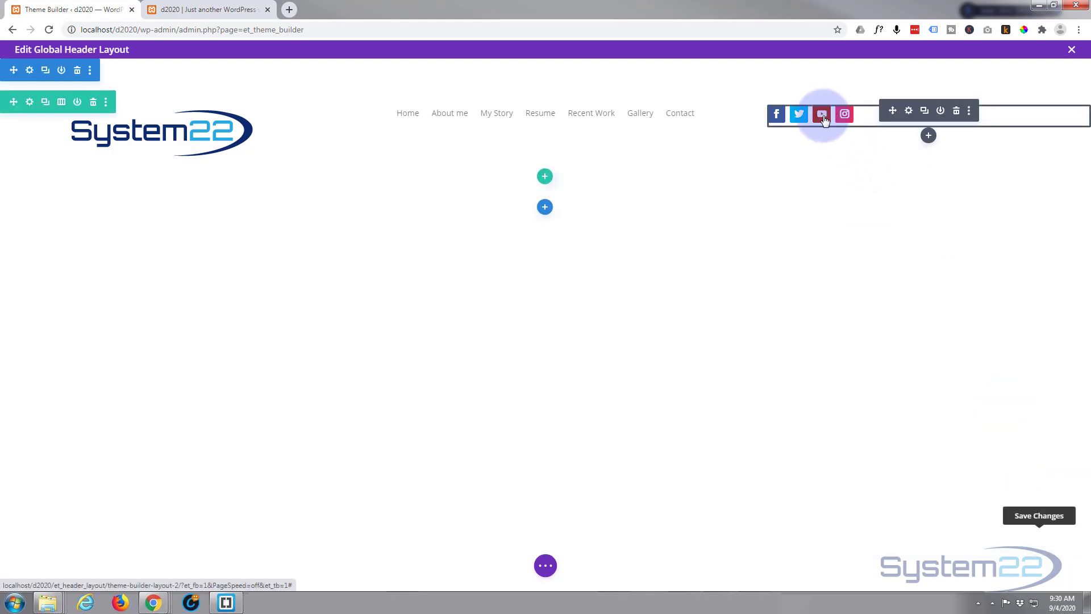
Step: Set the Social Media Follow module's alignment to center and save it
left_click(909, 111)
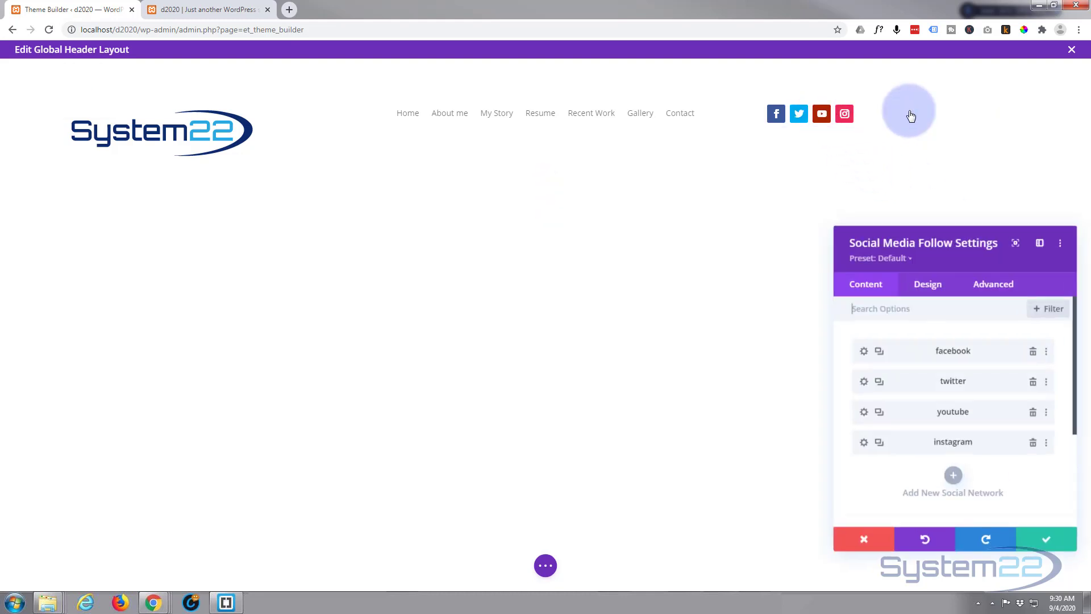
left_click(931, 292)
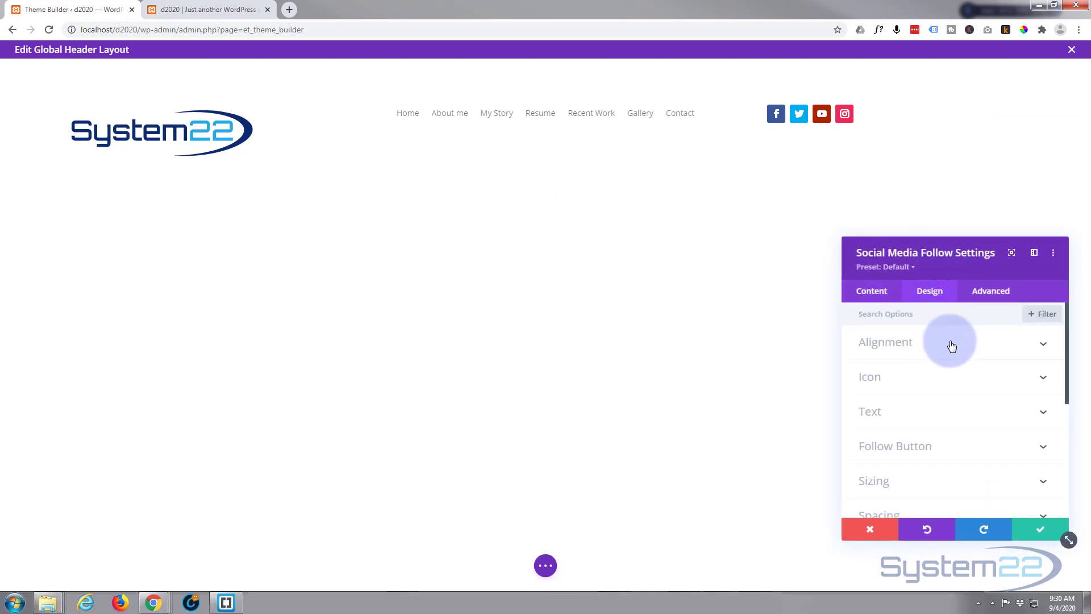
left_click(950, 343)
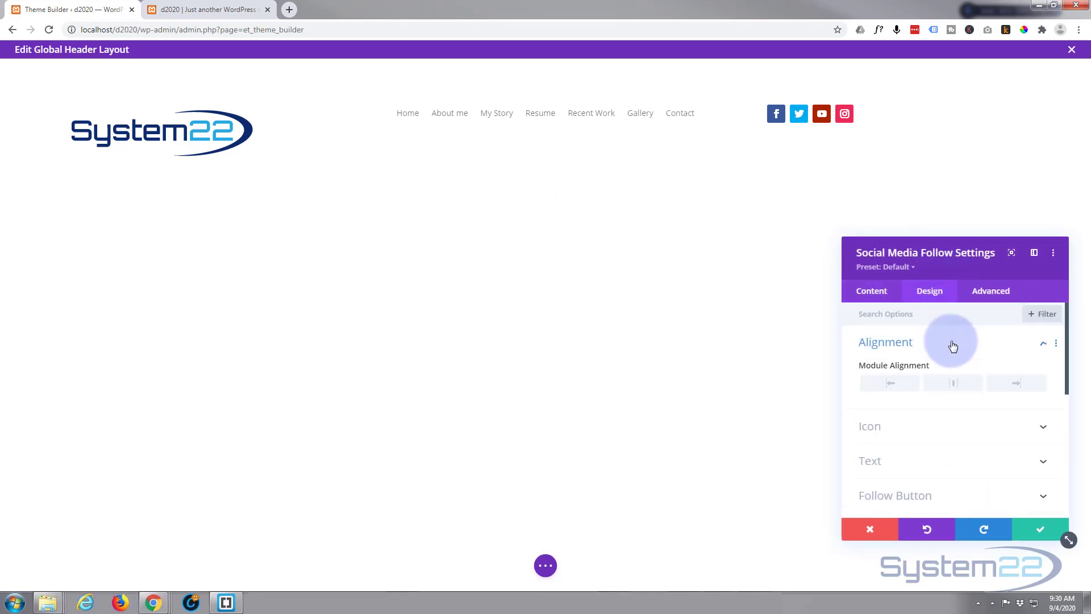
left_click(951, 389)
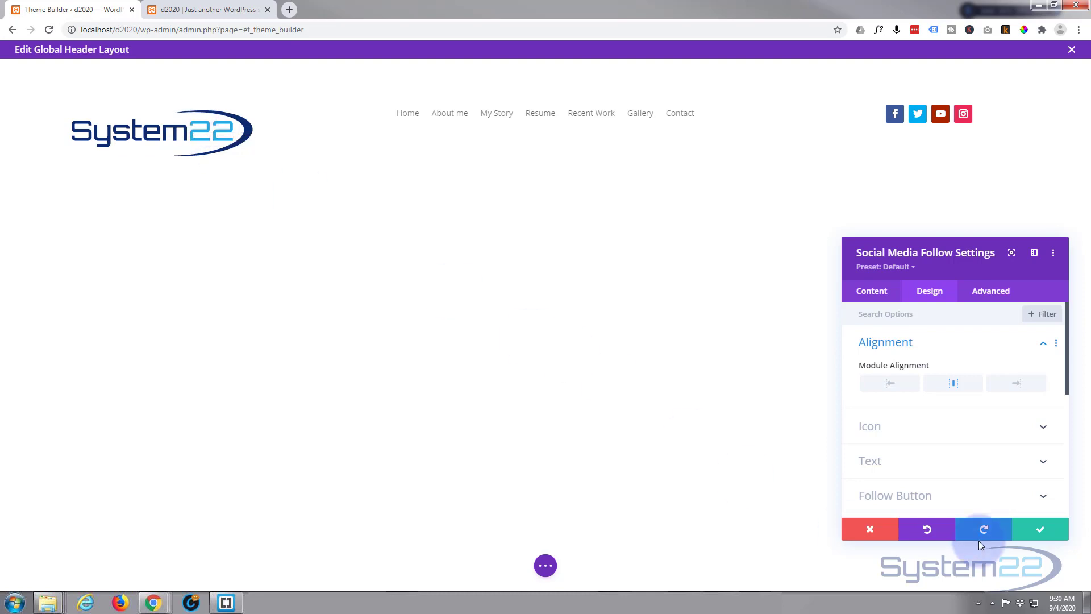
left_click(1039, 530)
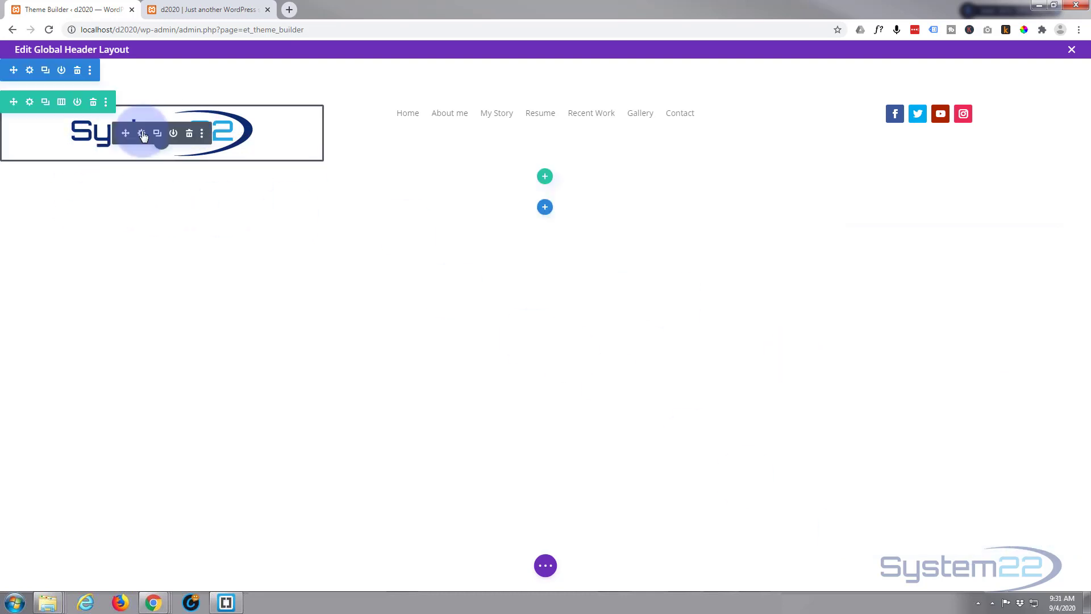
Step: Set the logo image's module alignment to center and its max width to 37%, and save it
left_click(145, 129)
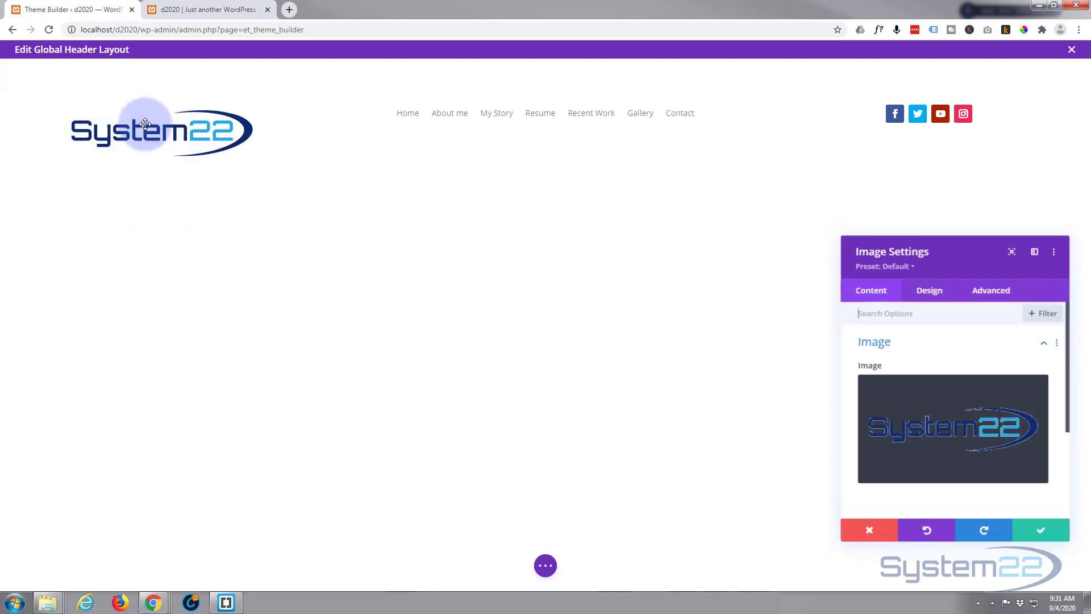
left_click(931, 292)
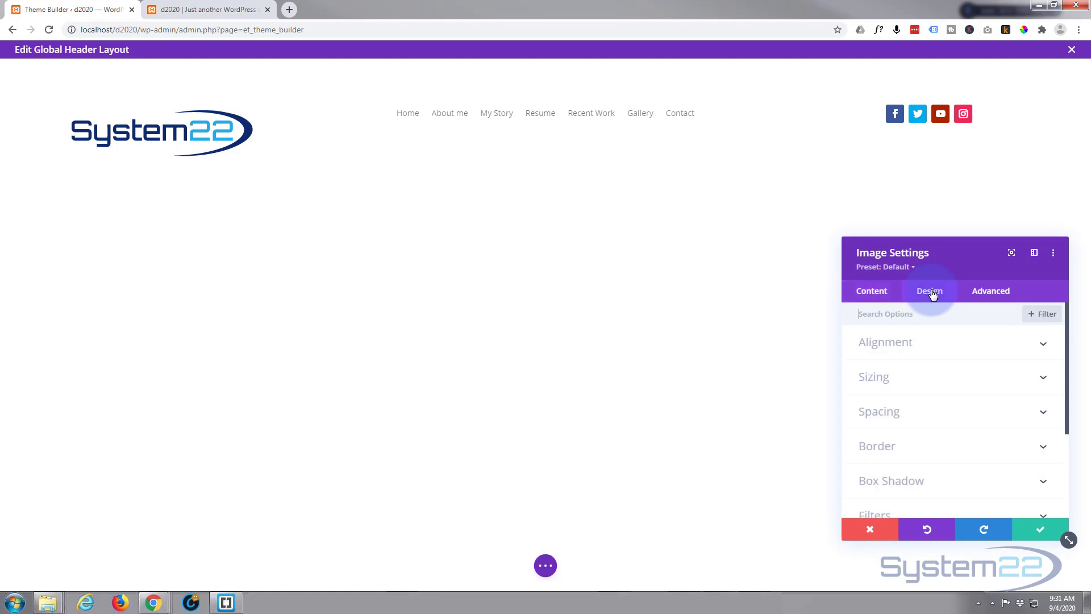
left_click(970, 378)
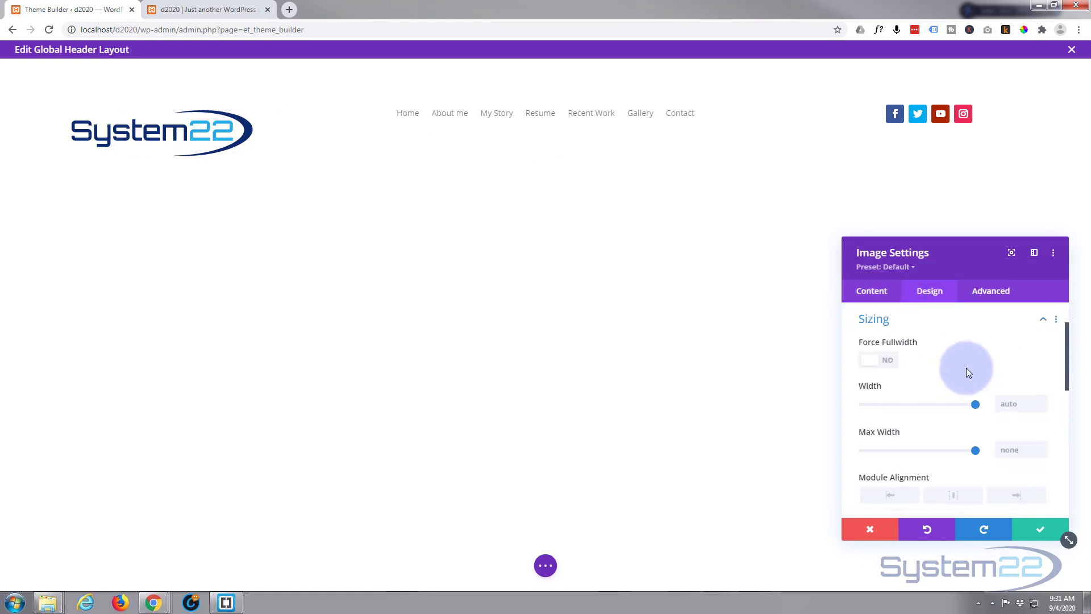
scroll(966, 367, "down", 2)
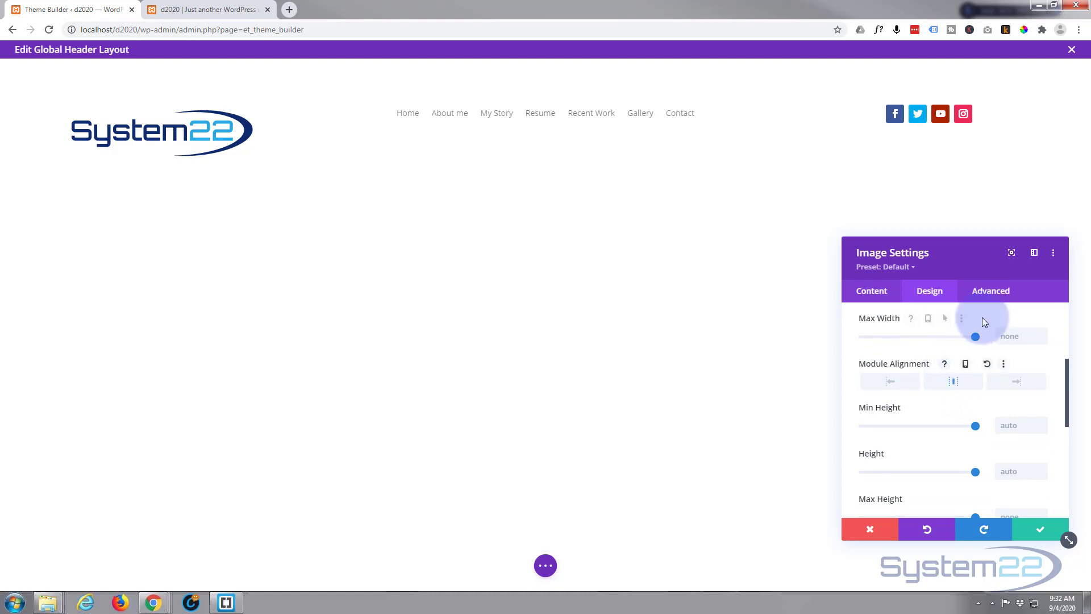
left_click_drag(974, 336, 905, 338)
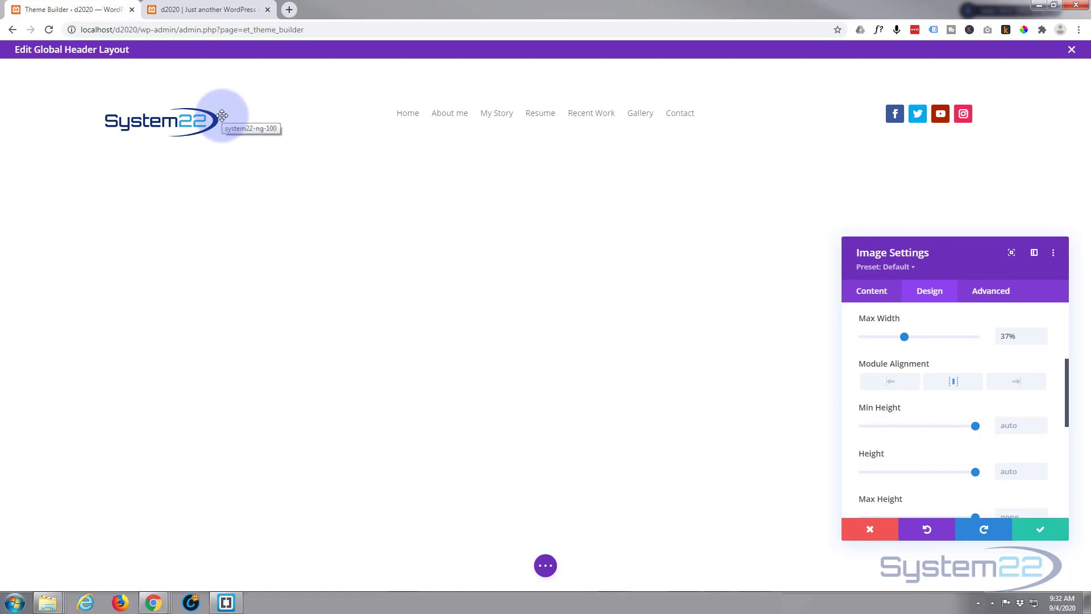
left_click(1037, 531)
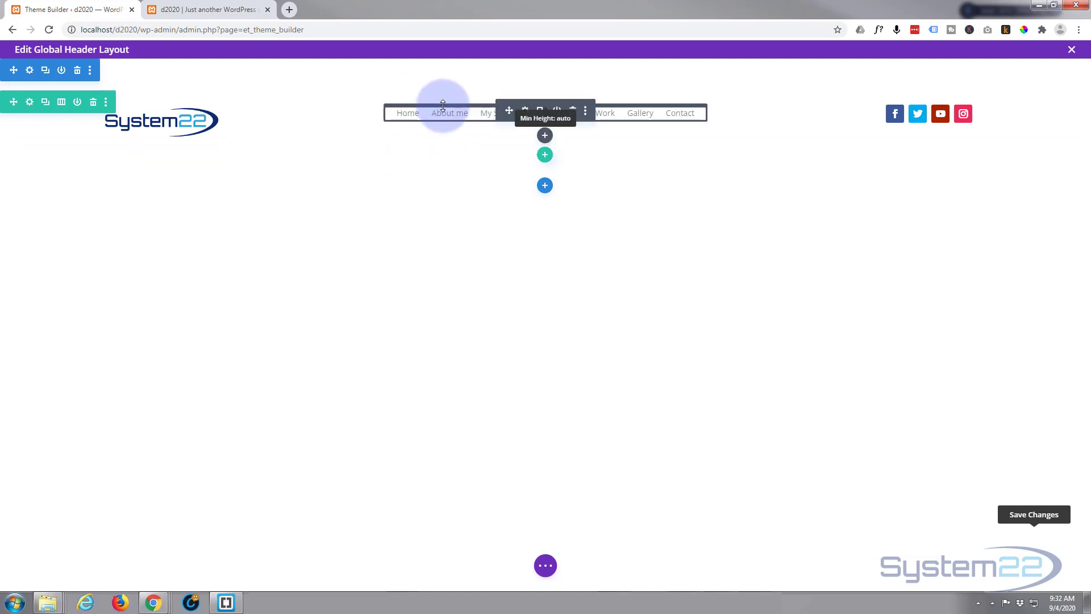
Step: Shift the menu and the social media icons down slightly to line up vertically with the logo
mouse_move(442, 104)
left_mouse_down()
mouse_move(444, 126)
mouse_move(446, 113)
left_mouse_up()
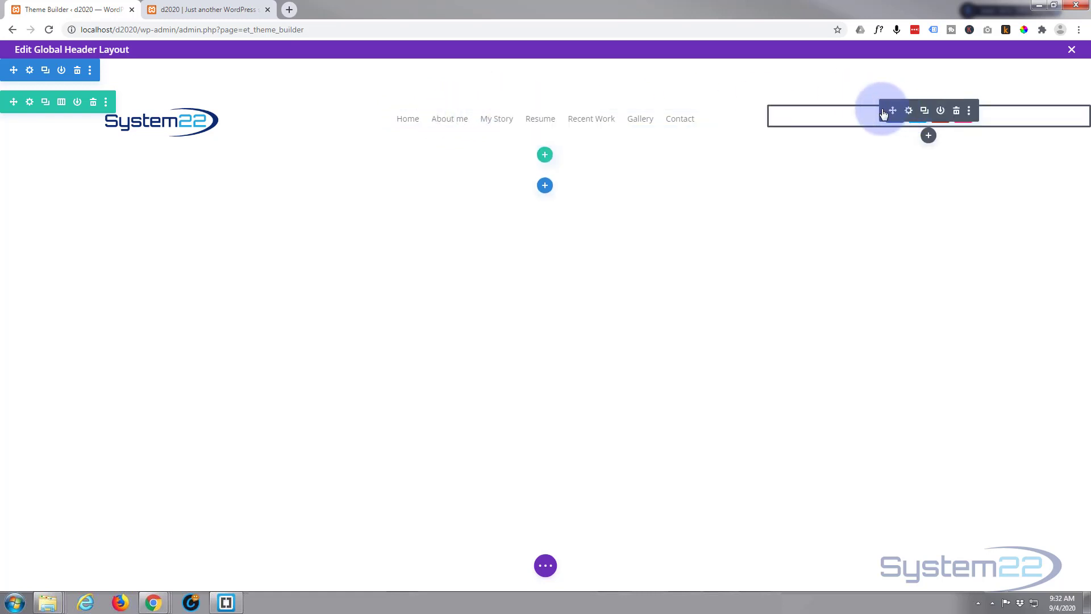
left_click_drag(871, 112, 871, 111)
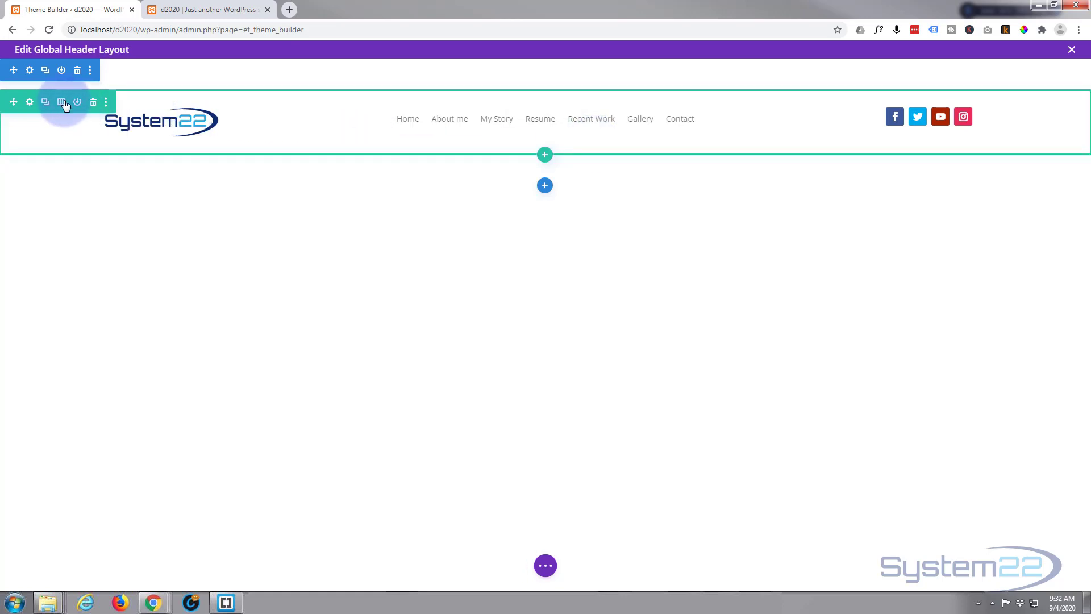
Step: Remove the empty space above and below the row by collapsing the header section's top and bottom padding
left_click_drag(141, 84, 147, 58)
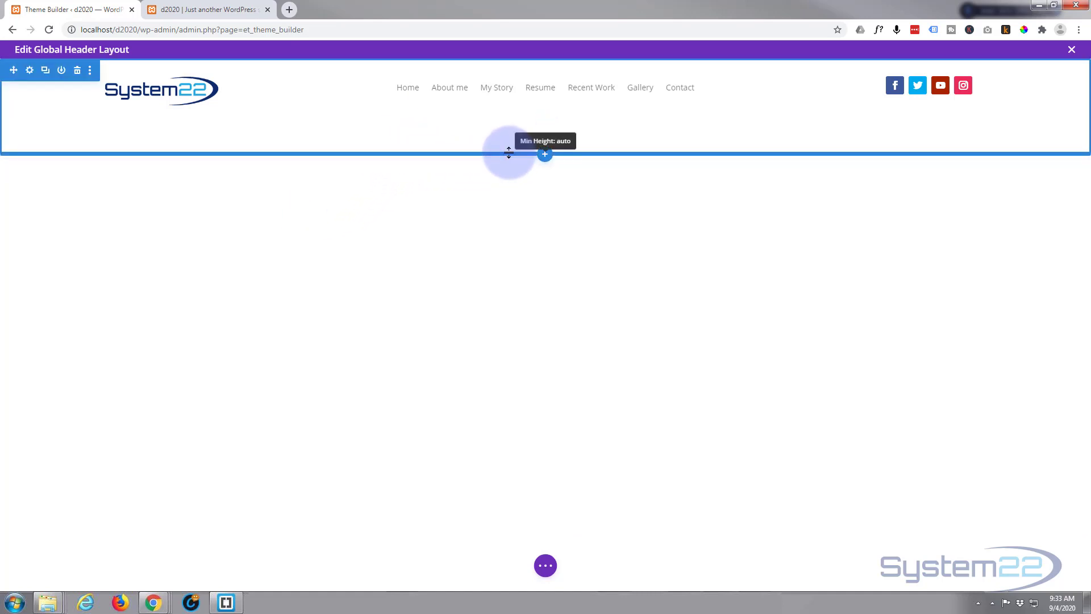
left_click_drag(508, 151, 513, 118)
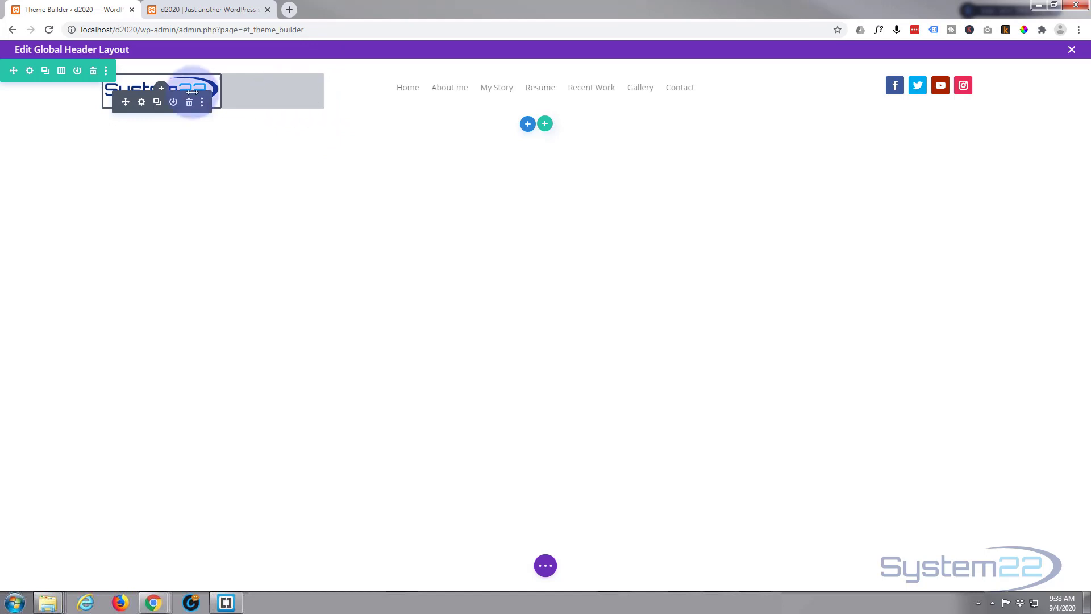
left_click(29, 71)
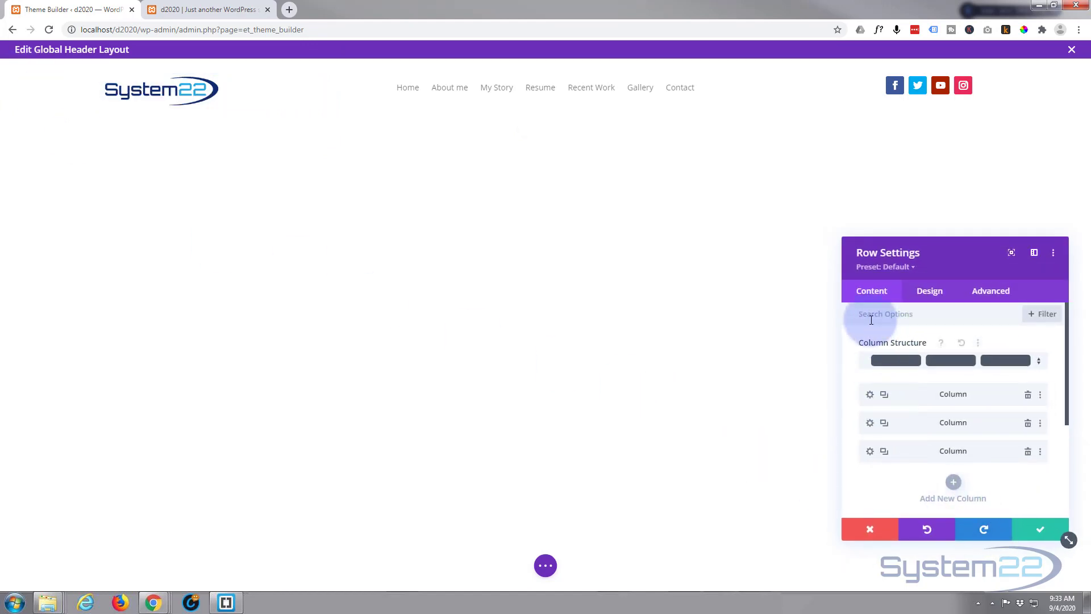
scroll(868, 412, "down", 3)
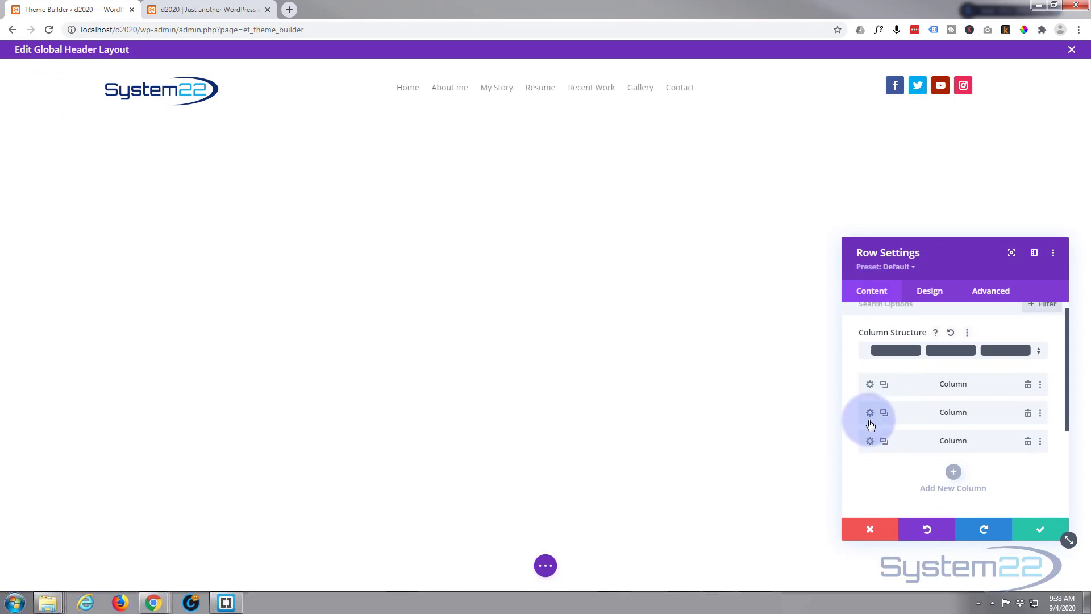
left_click(893, 417)
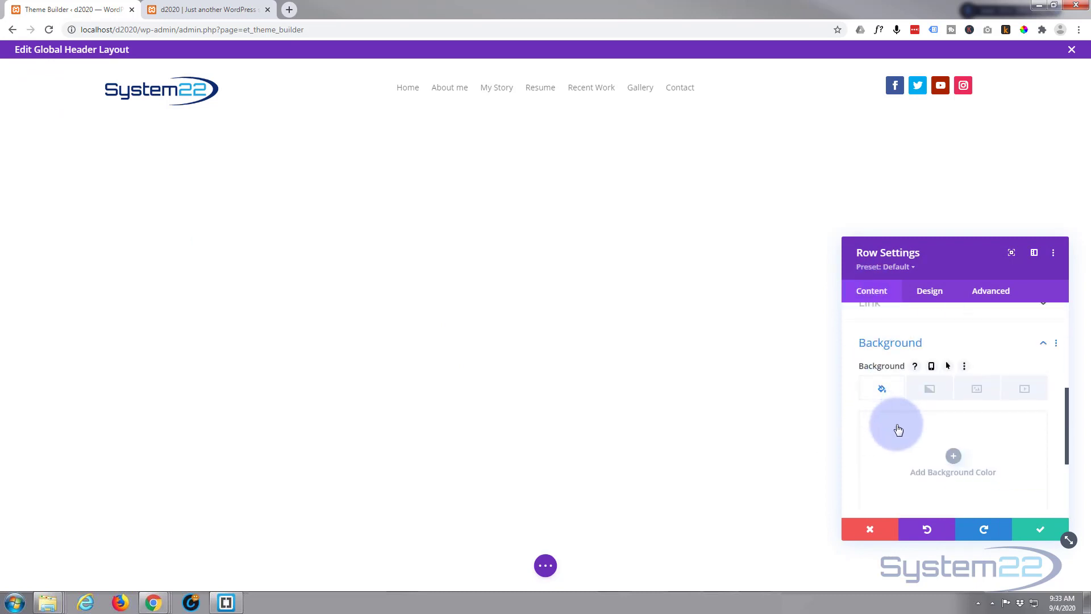
scroll(896, 429, "down", 3)
left_click(966, 388)
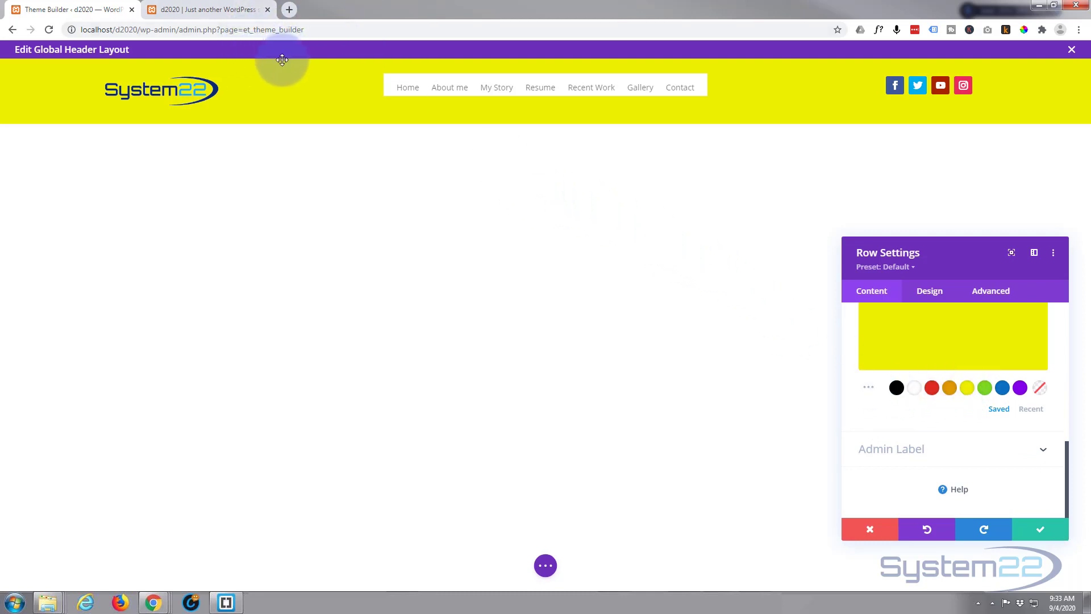
left_click(869, 530)
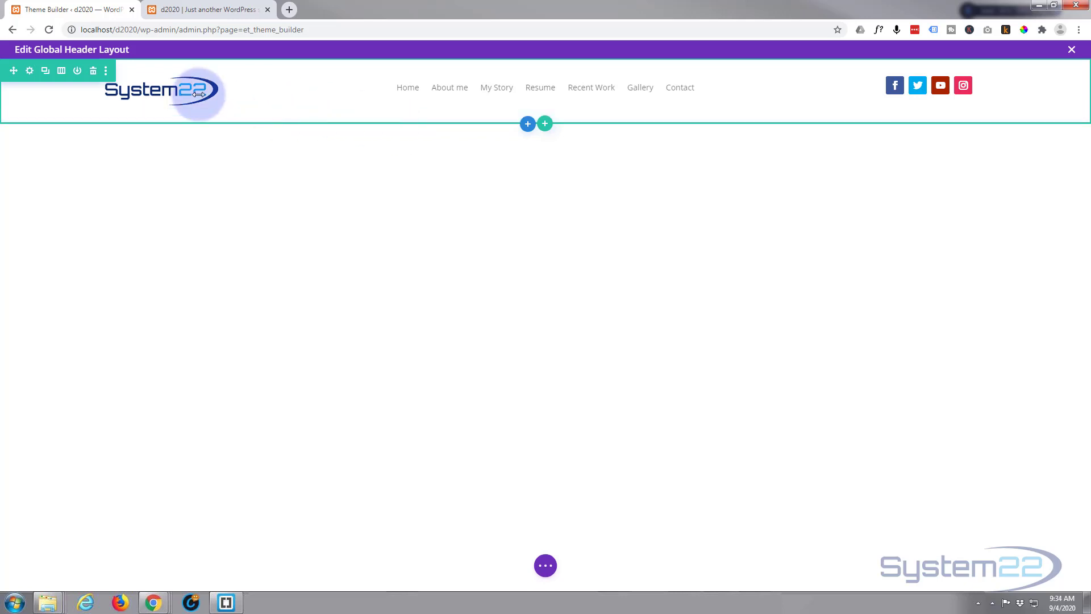
Step: Set the header row's sticky position to Stick to Top, then save the row, the header layout and the Theme Builder changes
left_click(29, 71)
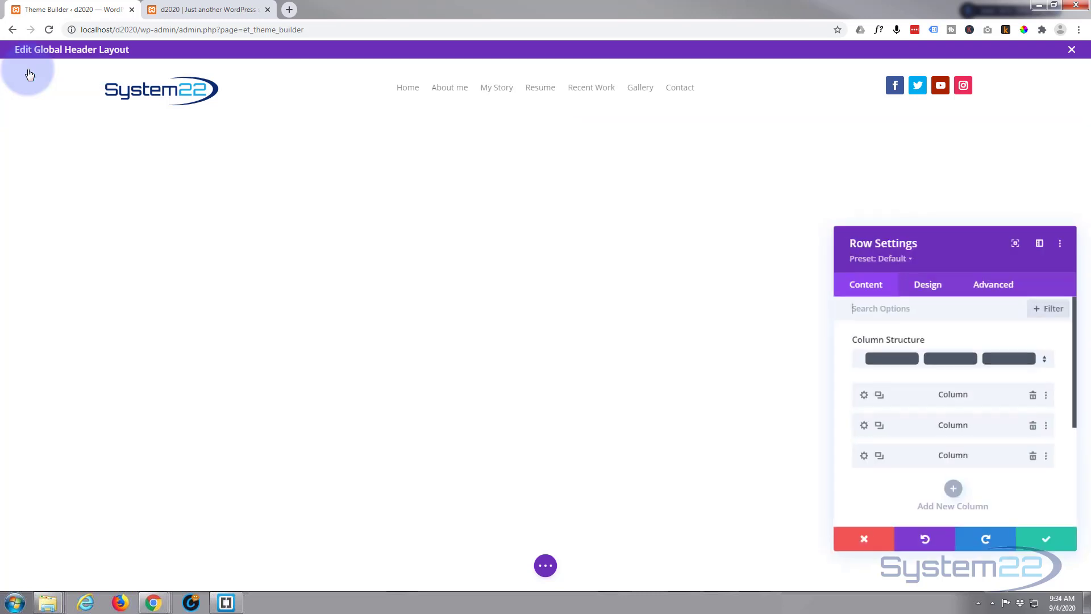
left_click(988, 293)
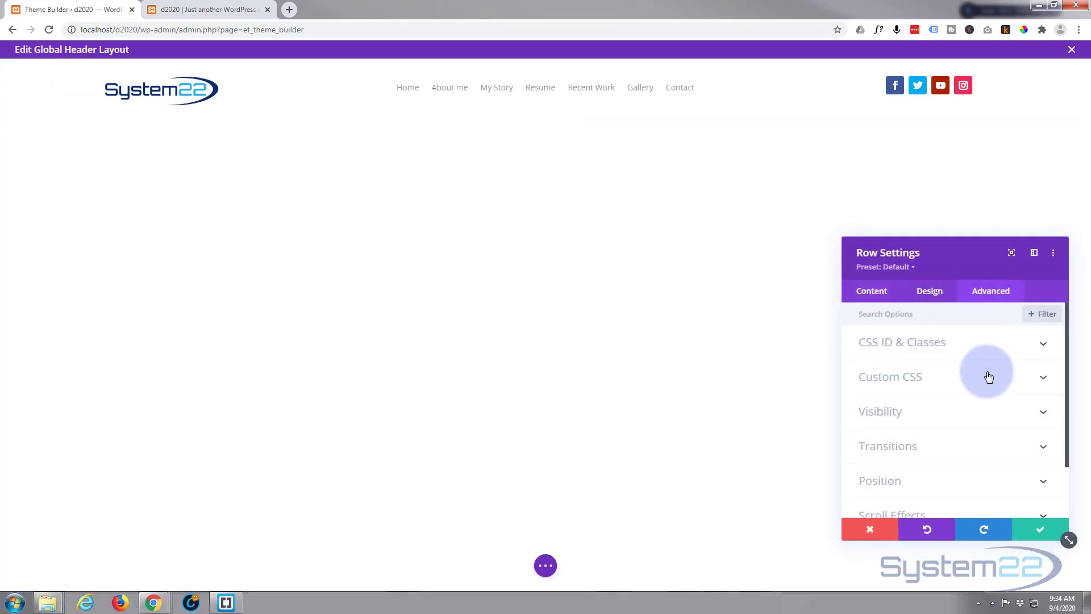
scroll(984, 341, "down", 2)
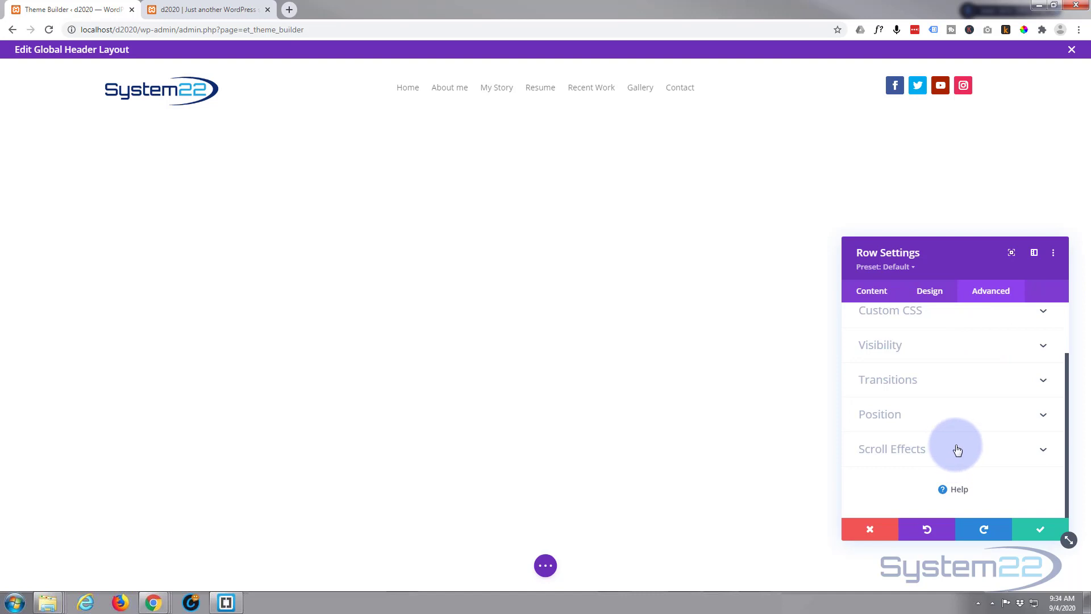
left_click(958, 449)
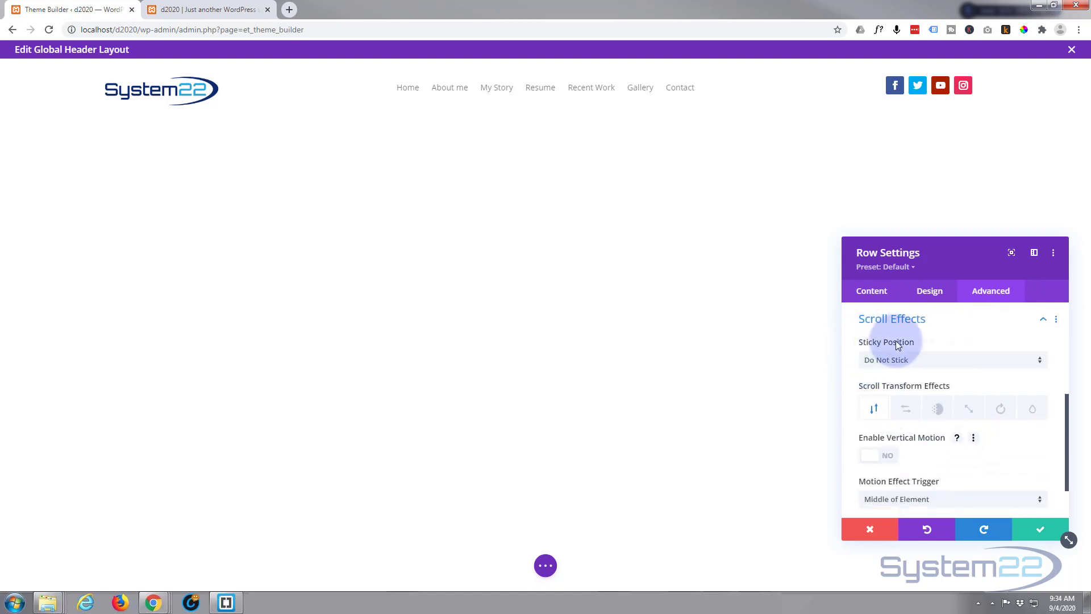
left_click(935, 360)
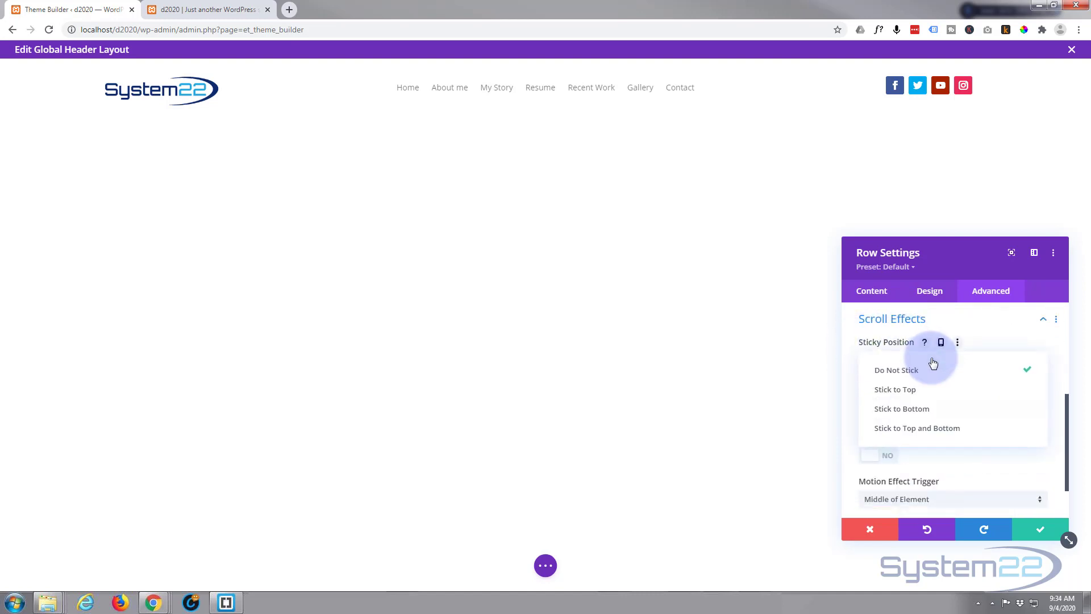
left_click(899, 390)
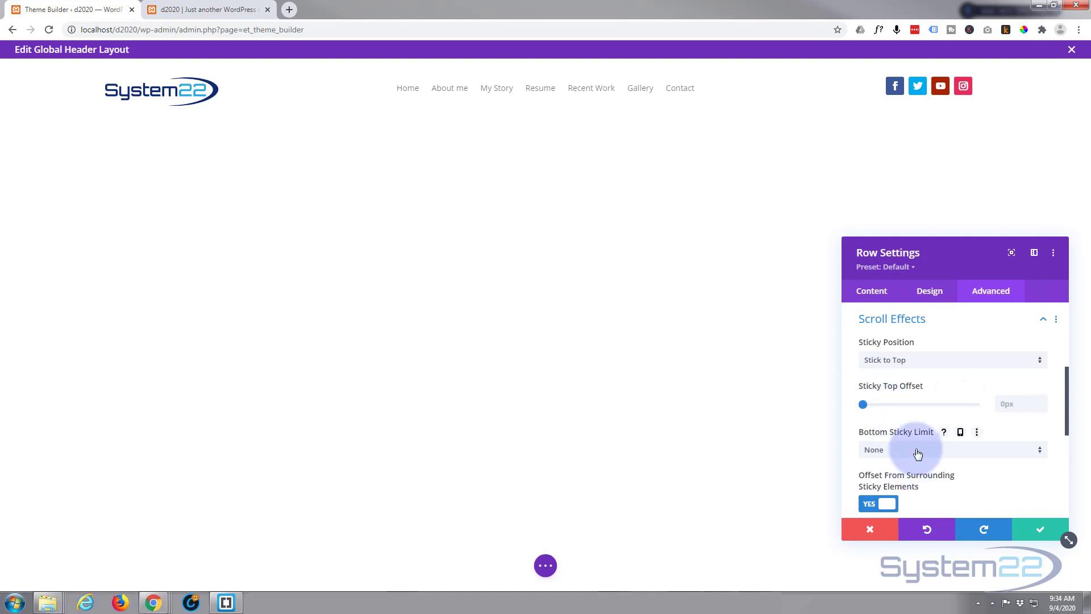
left_click(1039, 531)
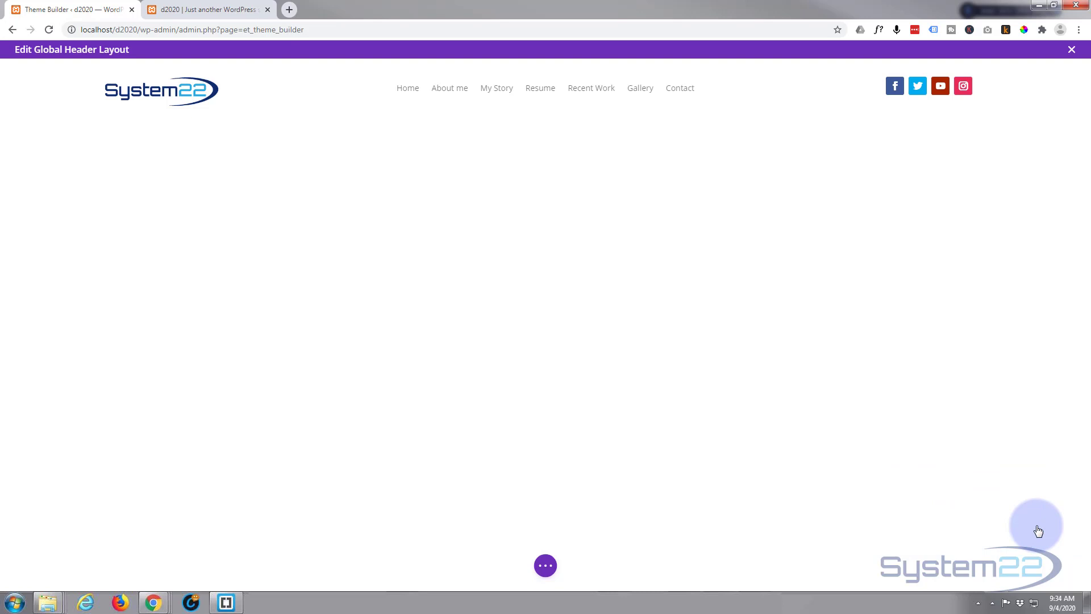
left_click(545, 567)
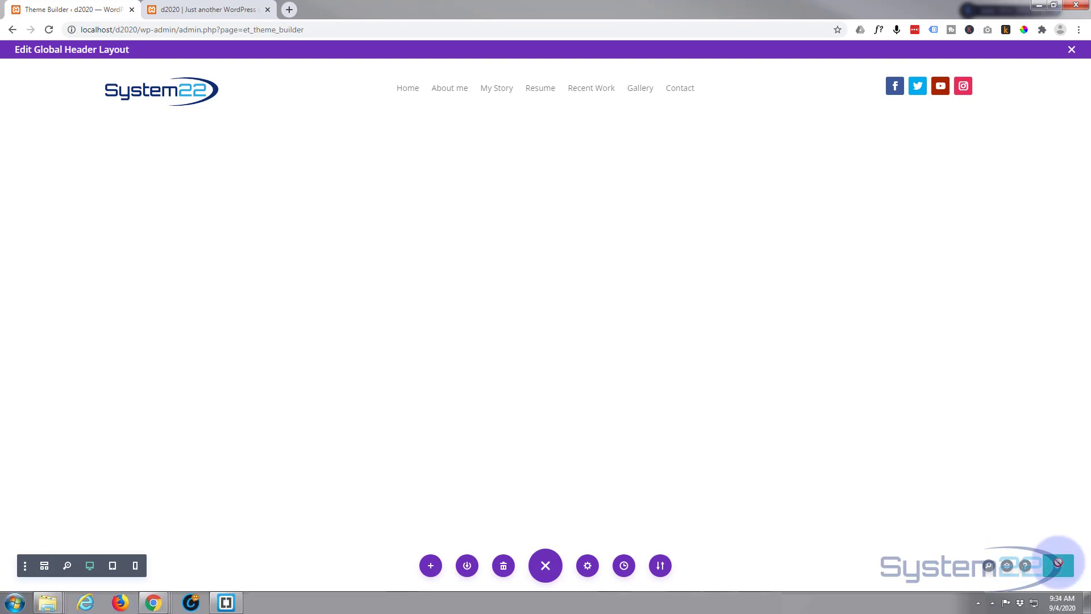
left_click(1072, 52)
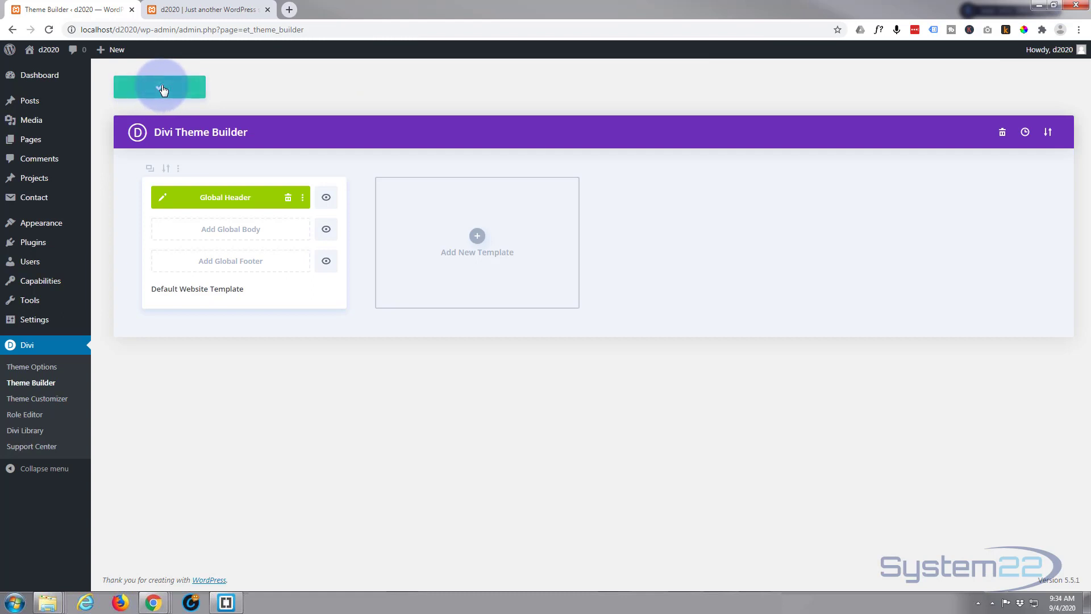
Step: Reload the live home page and scroll through it to check how the sticky header looks over the page content
left_click(206, 10)
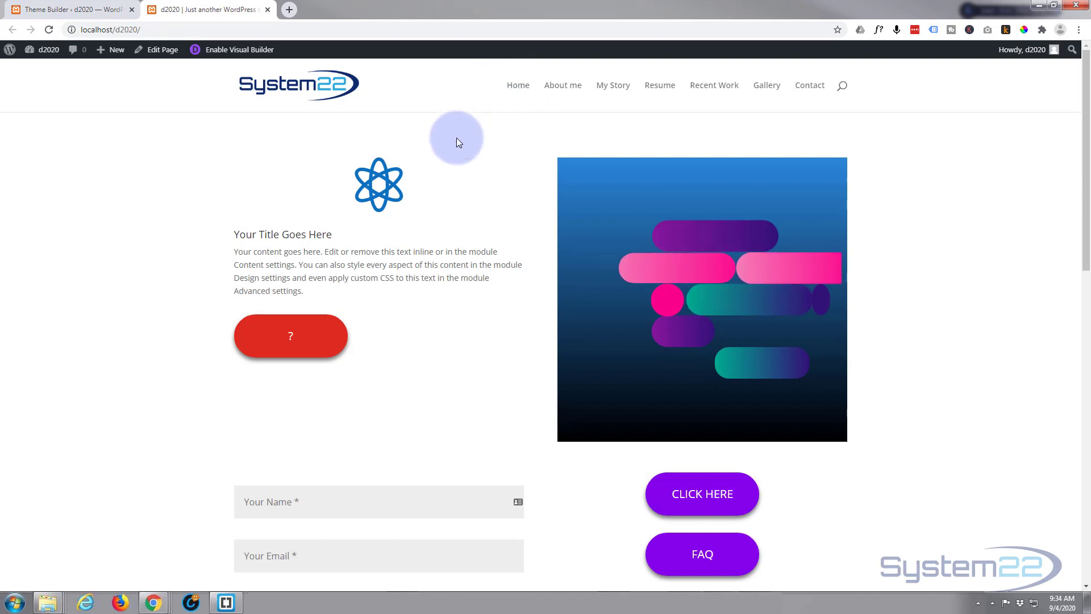
scroll(457, 153, "down", 5)
scroll(456, 151, "up", 6)
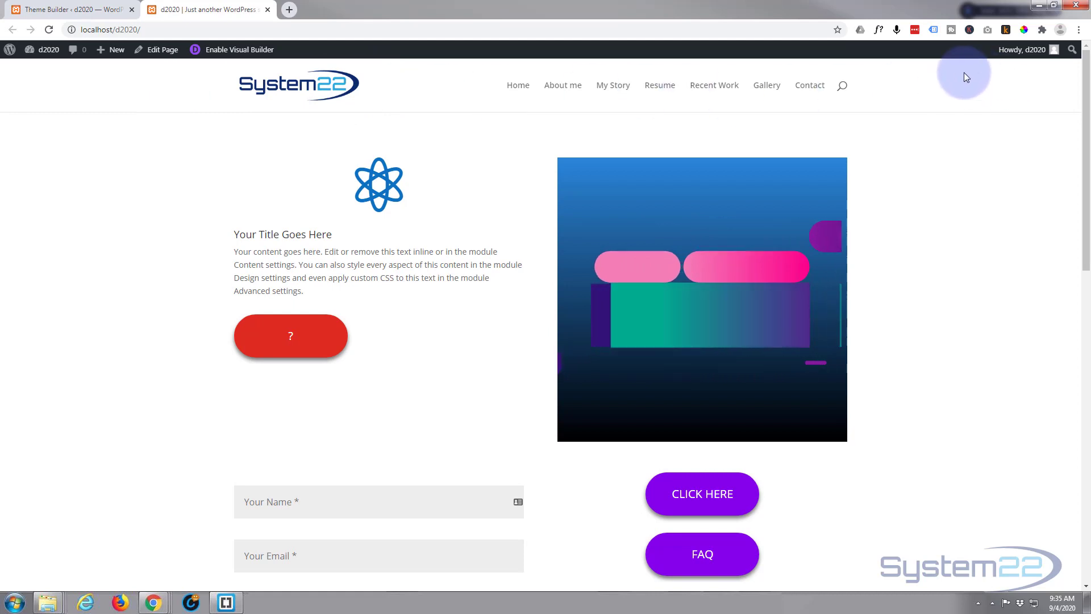
left_click(49, 30)
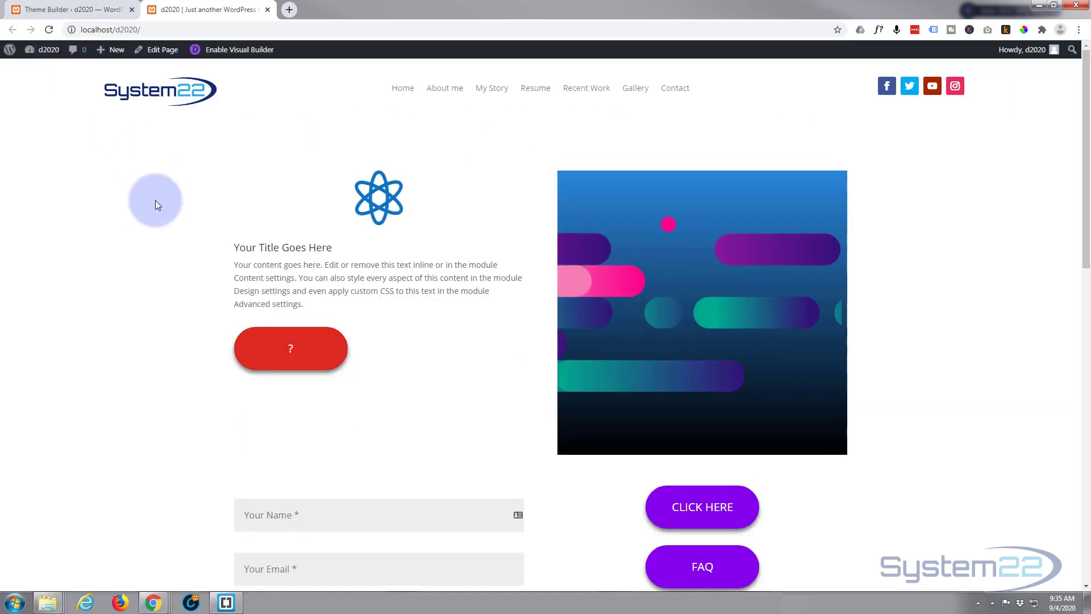
scroll(156, 201, "down", 2)
scroll(155, 200, "down", 7)
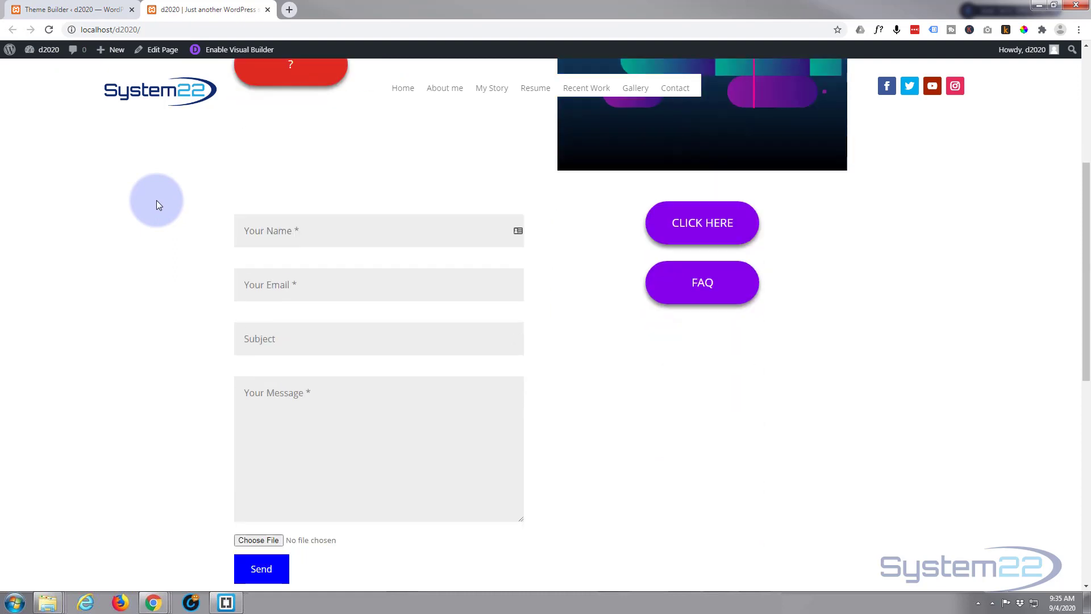
scroll(158, 205, "down", 5)
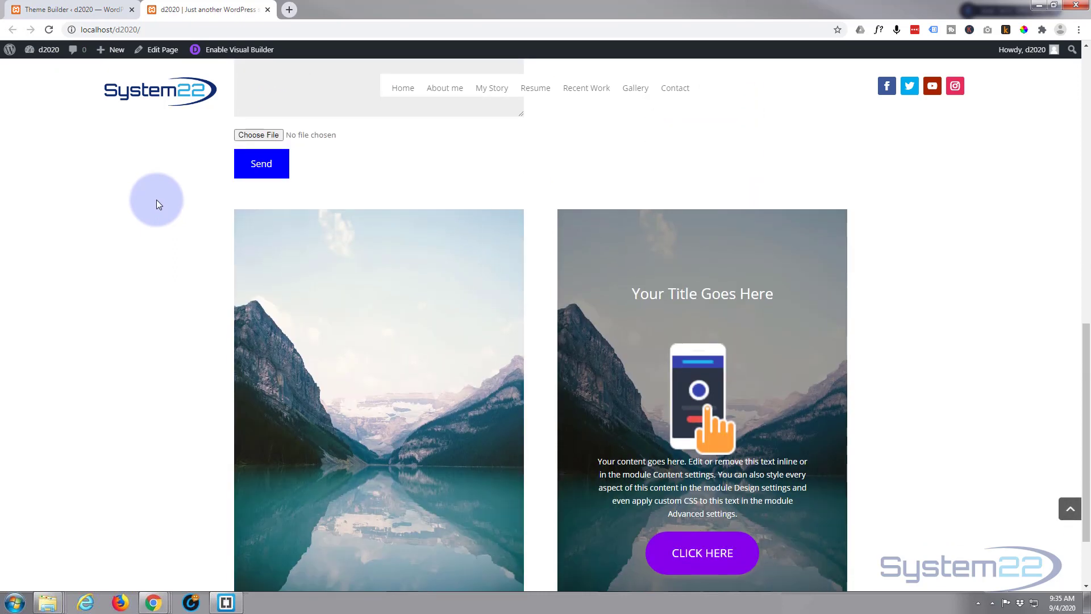
scroll(158, 202, "up", 8)
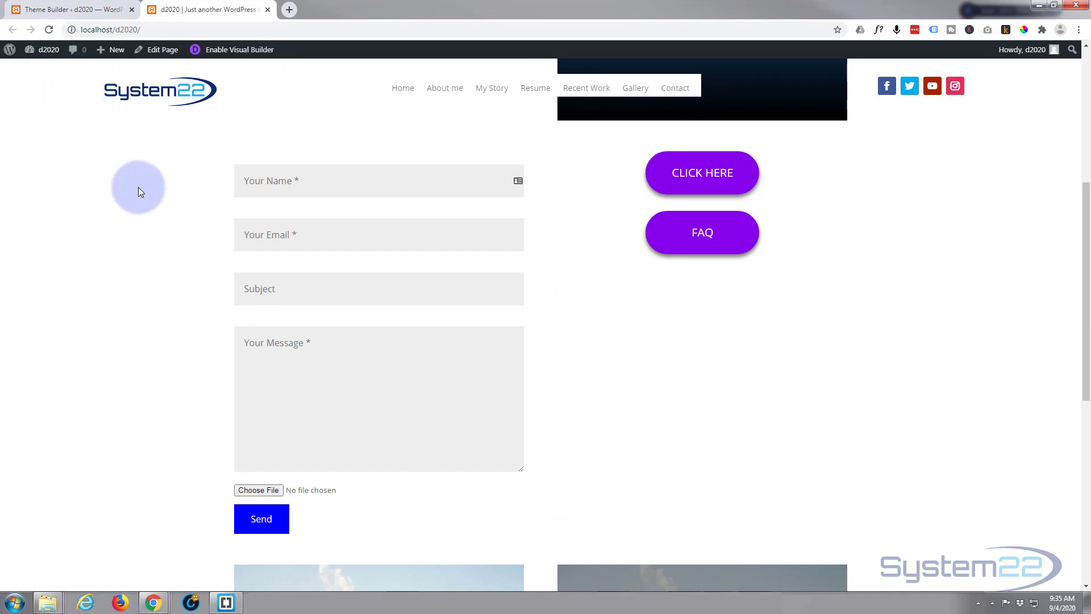
scroll(136, 185, "down", 8)
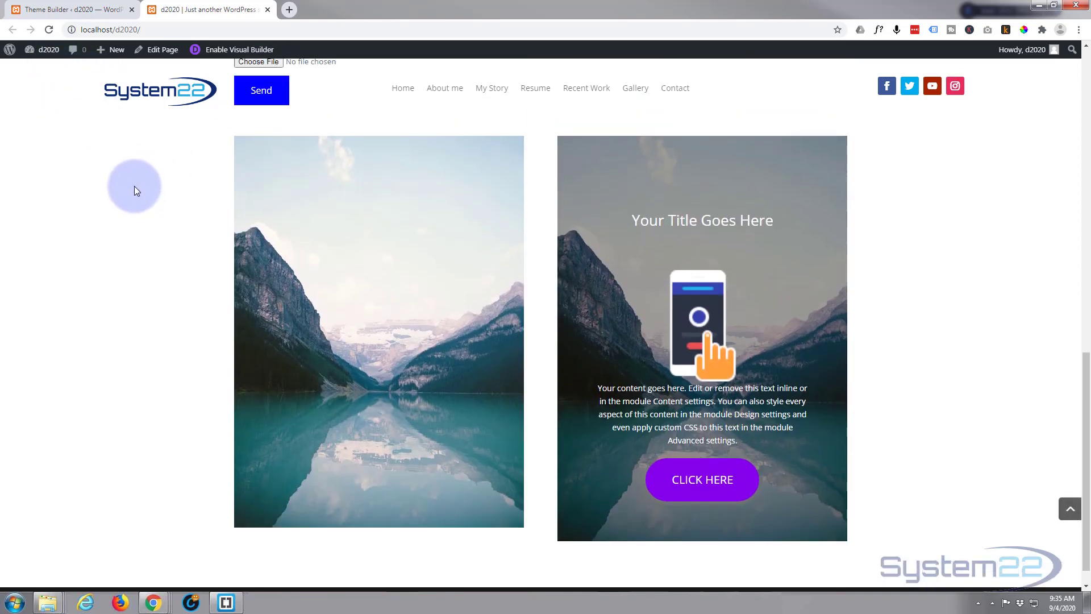
scroll(134, 185, "up", 14)
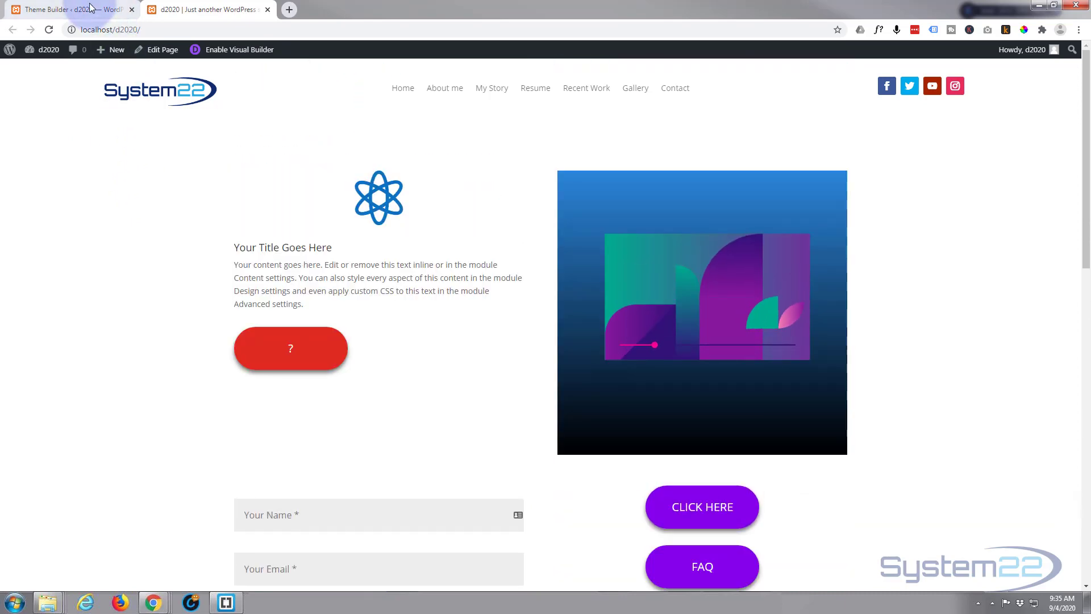
Step: Reopen the global header layout in the Theme Builder and give the header row a white background color
left_click(89, 9)
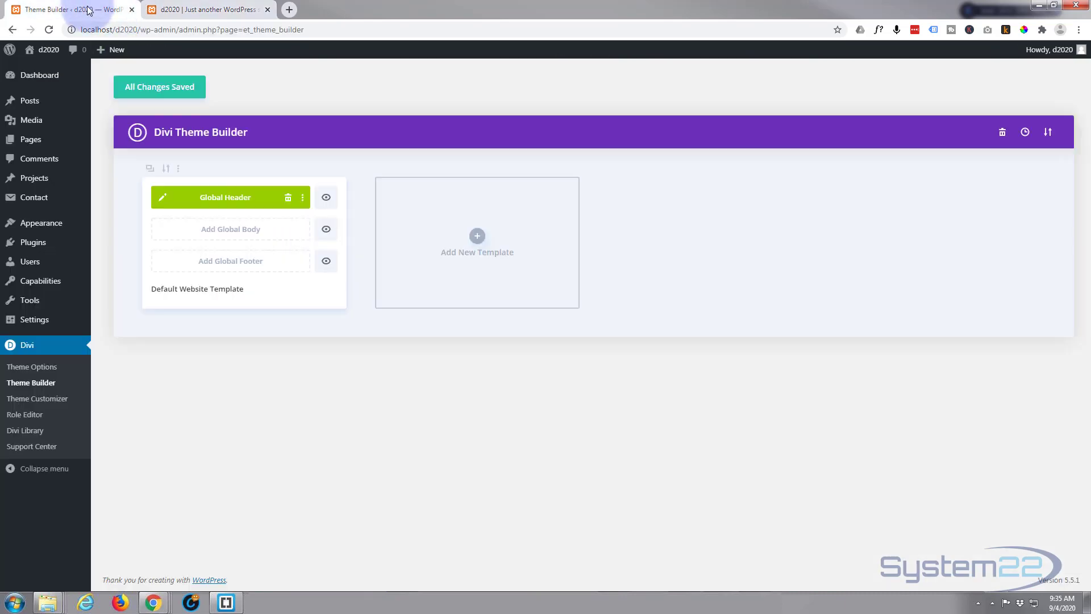
left_click(164, 199)
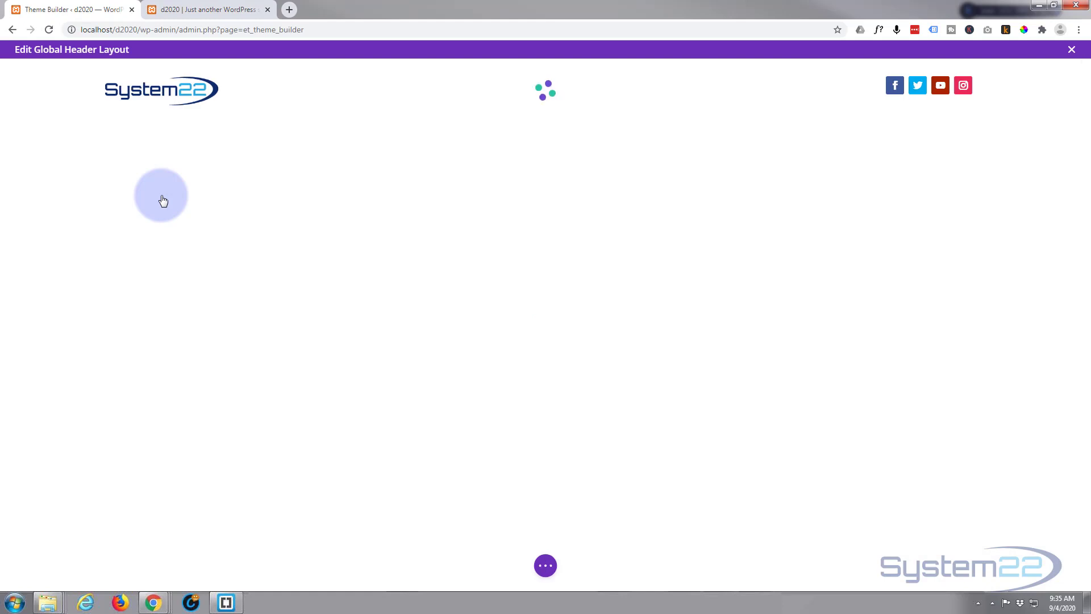
mouse_move(40, 71)
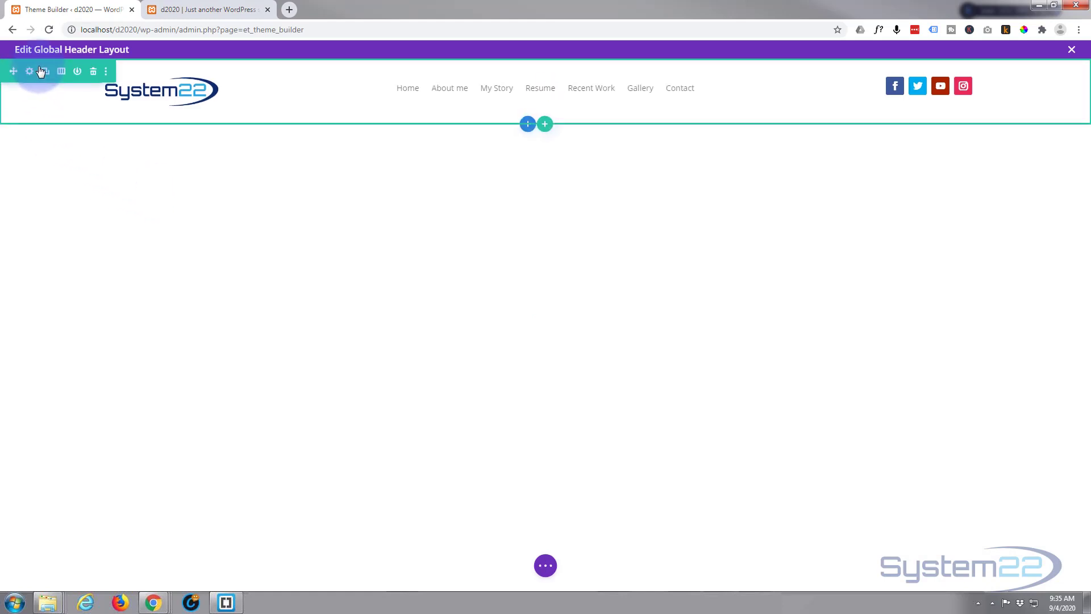
left_click(30, 72)
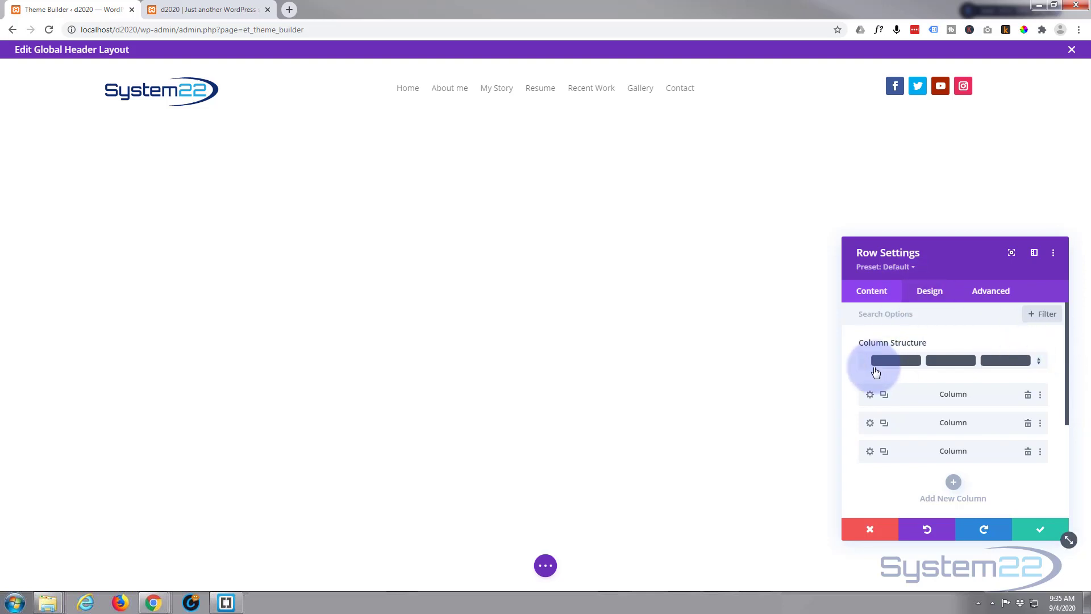
scroll(875, 372, "down", 3)
left_click(942, 419)
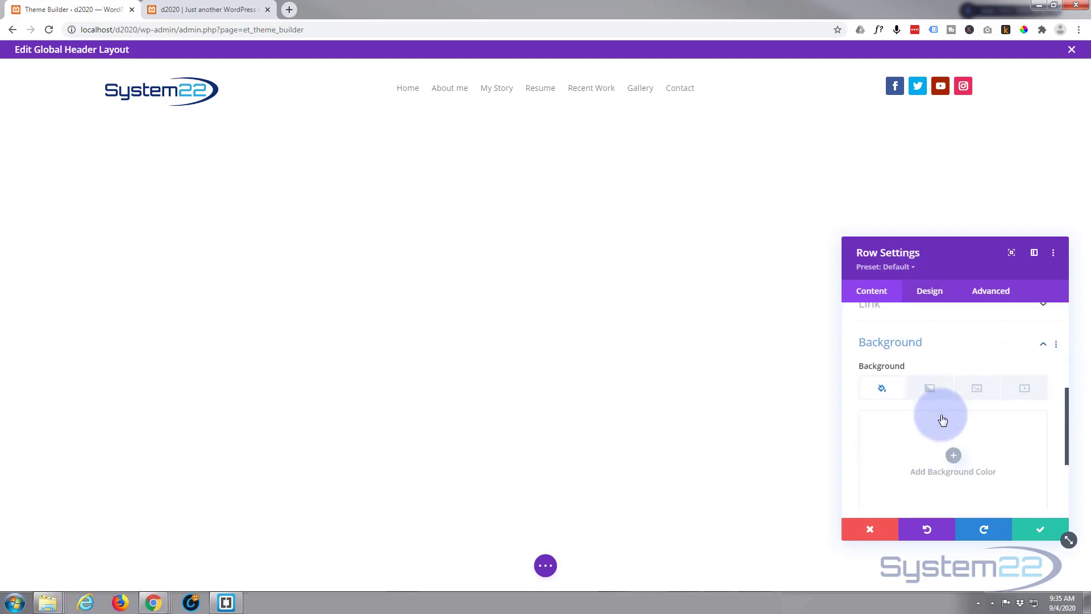
scroll(926, 450, "down", 3)
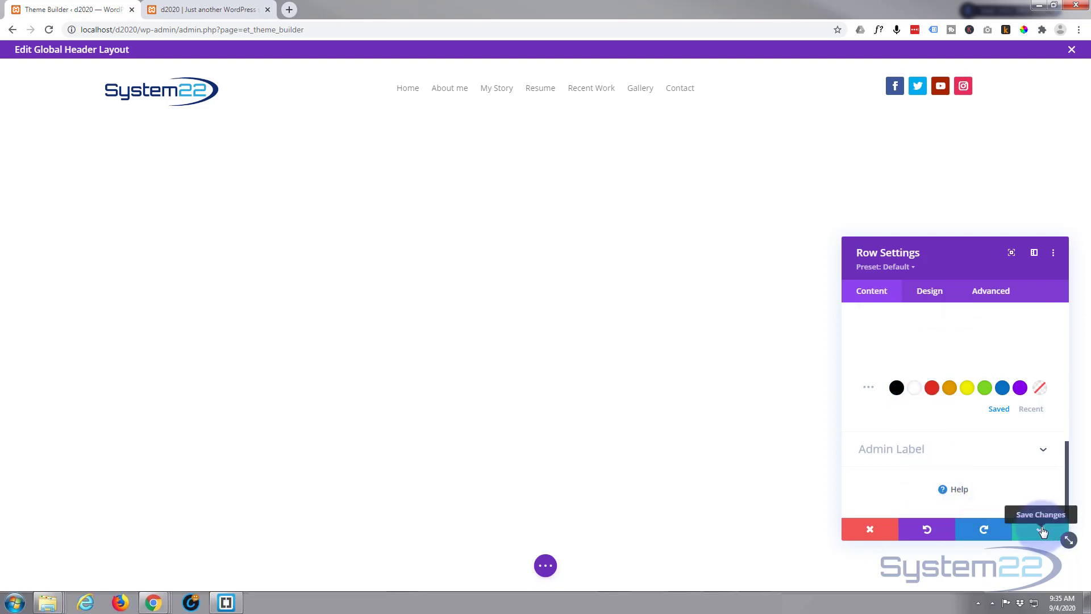
Step: Apply the bottom drop-shadow preset to the header row and save the row, the header layout and the Theme Builder changes
left_click(939, 292)
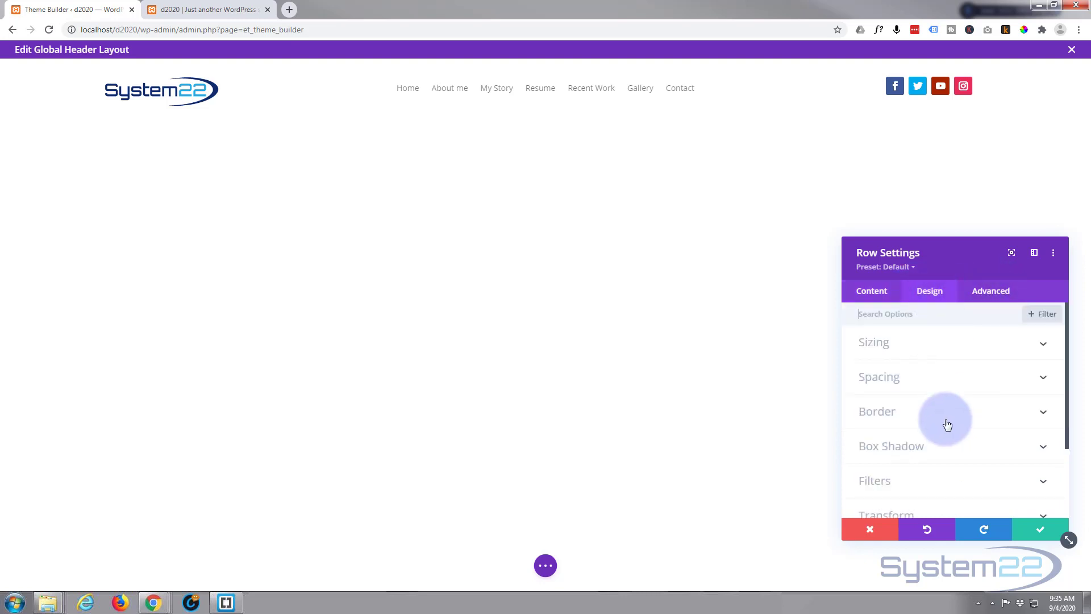
scroll(945, 421, "down", 2)
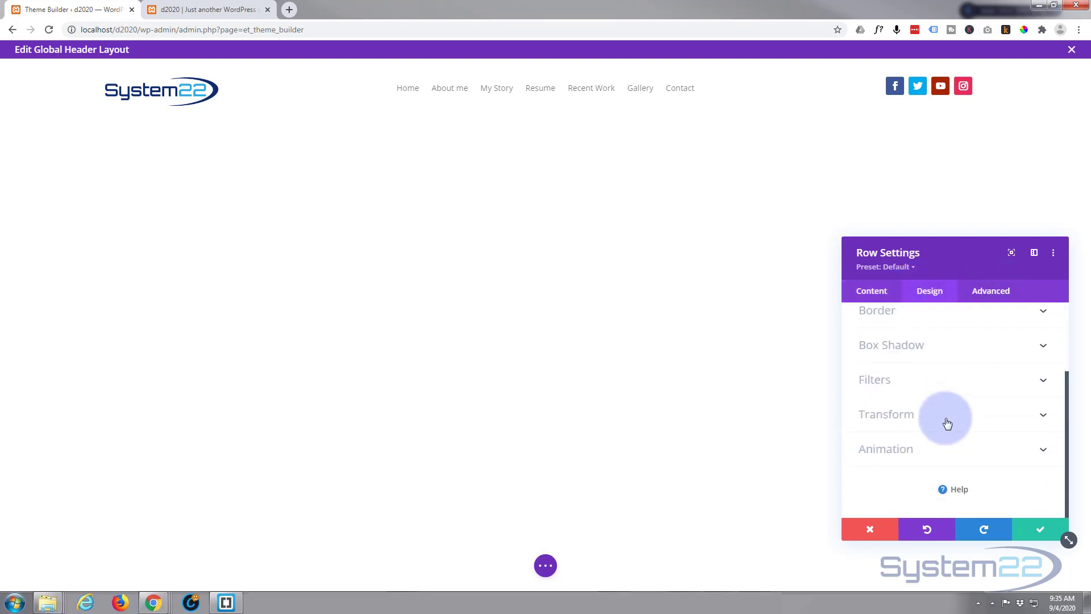
left_click(955, 347)
left_click(1026, 375)
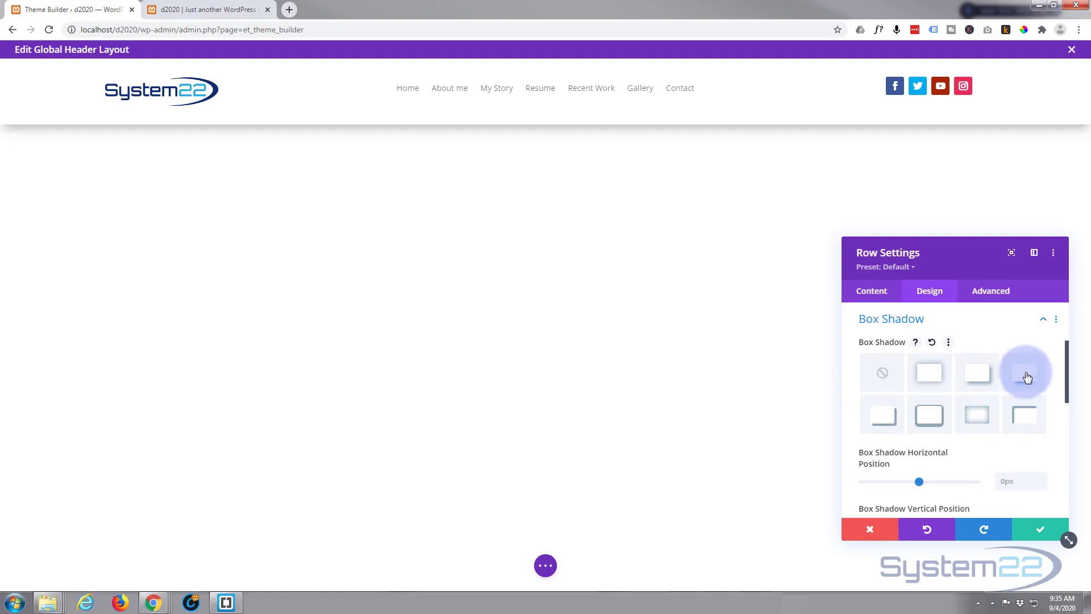
left_click(1040, 529)
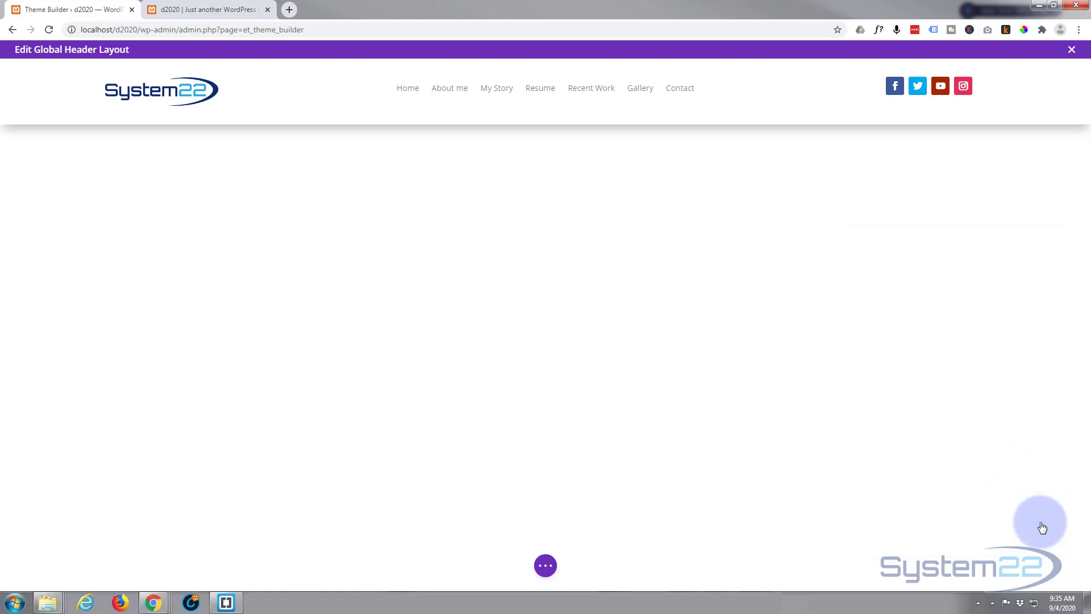
left_click(545, 565)
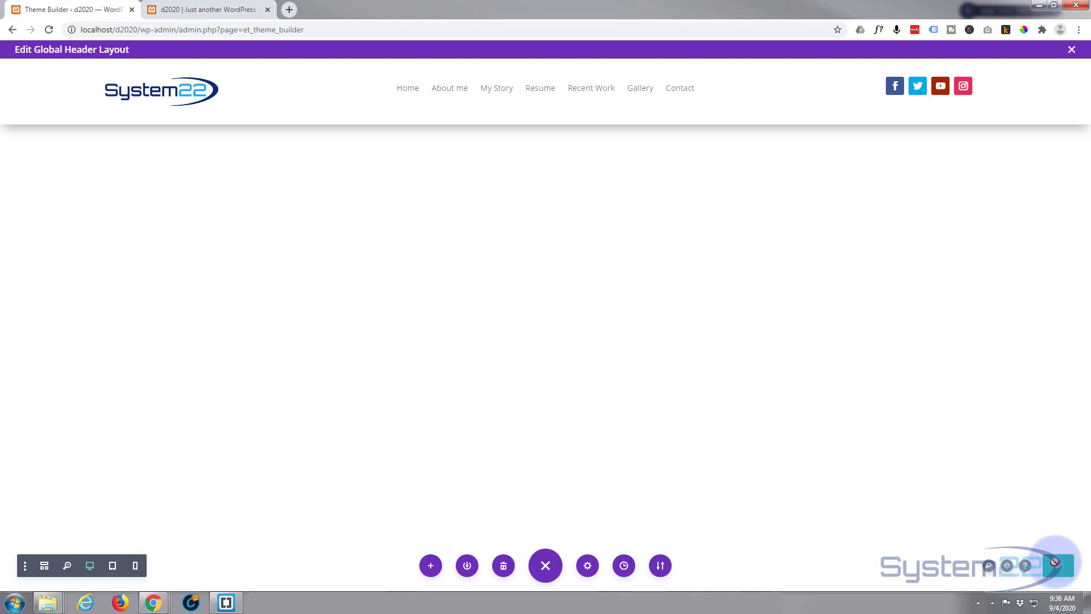
left_click(1072, 51)
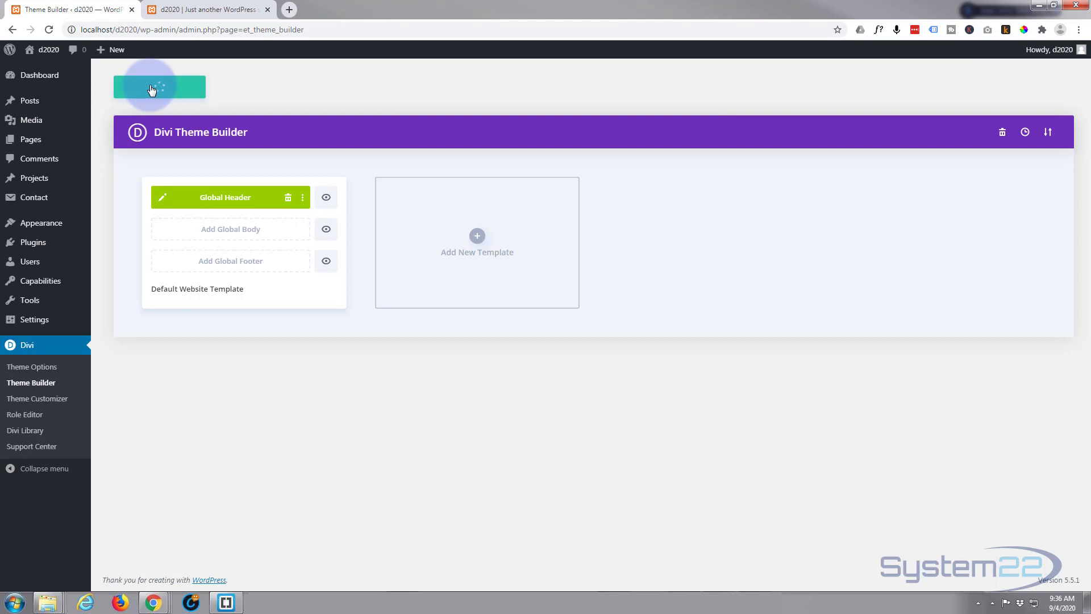
Step: Reload the live home page and scroll through its full length to check the sticky header's white background and drop shadow over the content
left_click(185, 8)
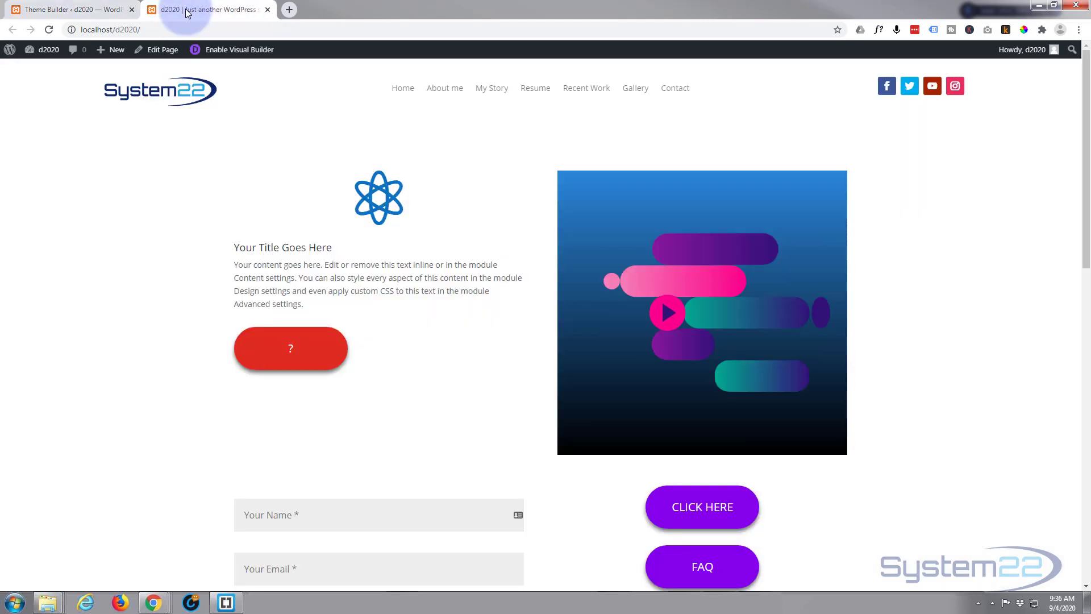
left_click(49, 29)
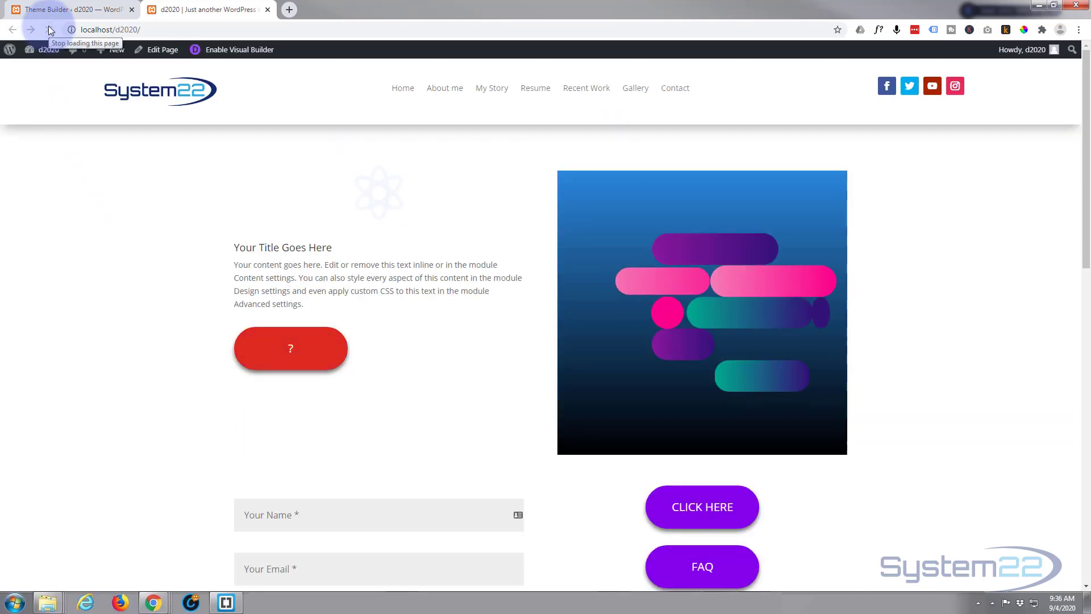
scroll(96, 246, "down", 3)
scroll(96, 246, "down", 10)
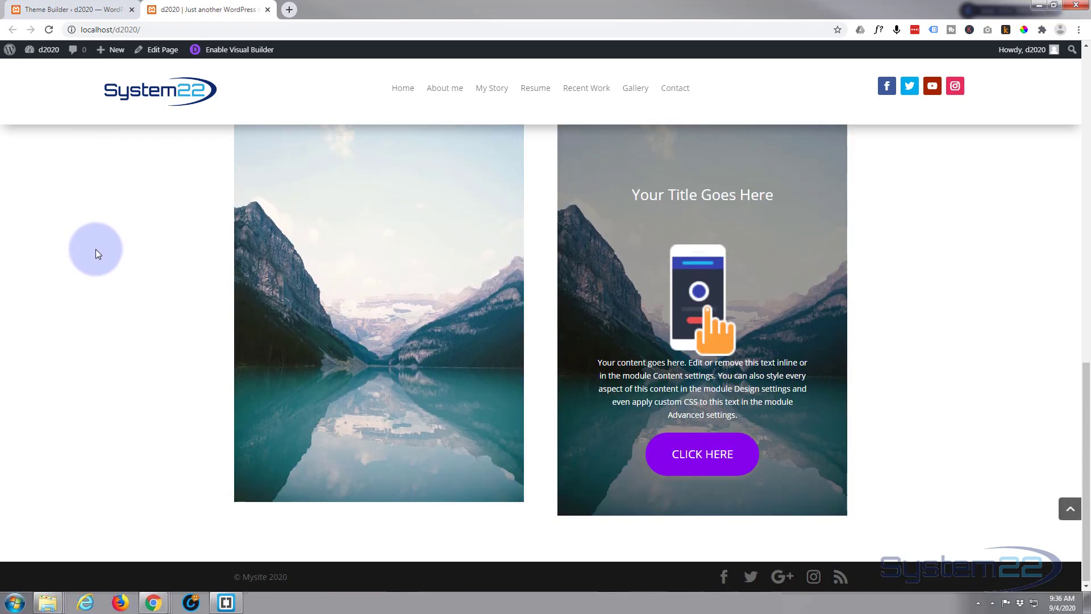
scroll(96, 250, "up", 10)
scroll(94, 255, "up", 2)
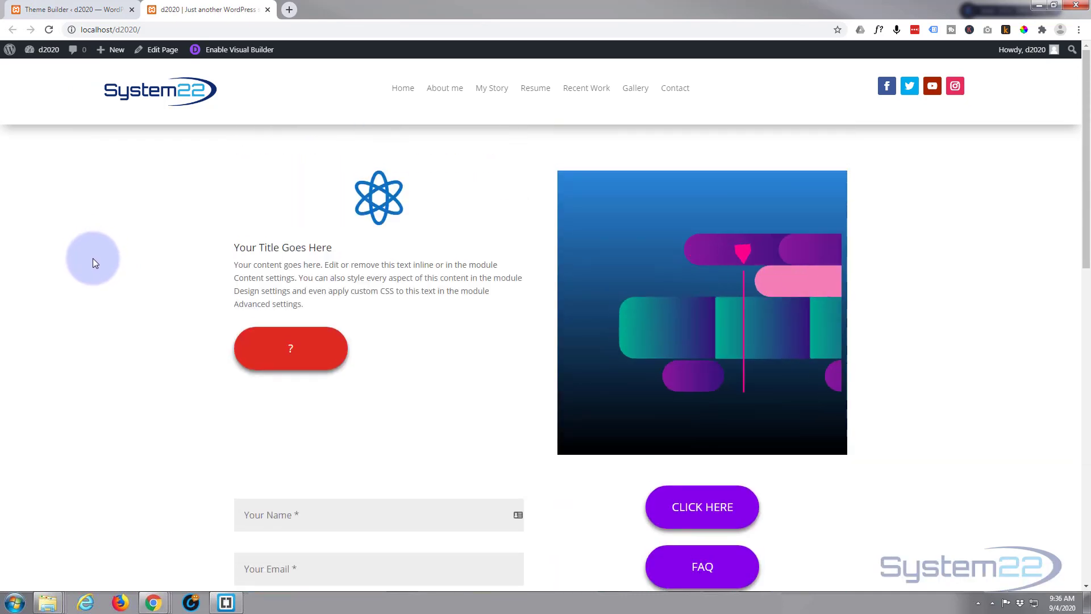
scroll(93, 258, "down", 4)
scroll(93, 257, "down", 10)
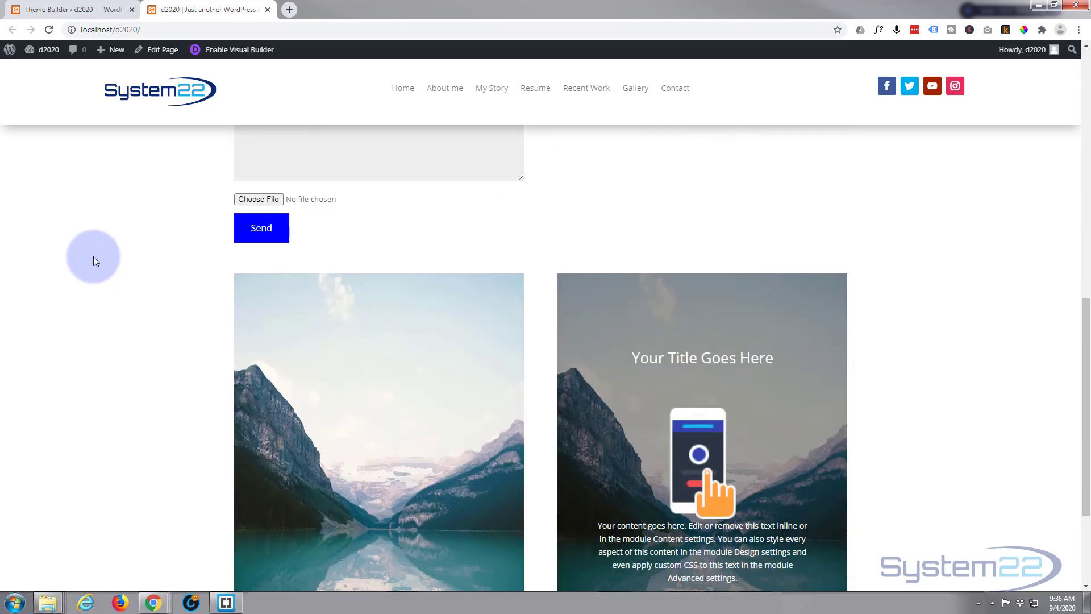
scroll(93, 257, "up", 3)
scroll(94, 257, "up", 10)
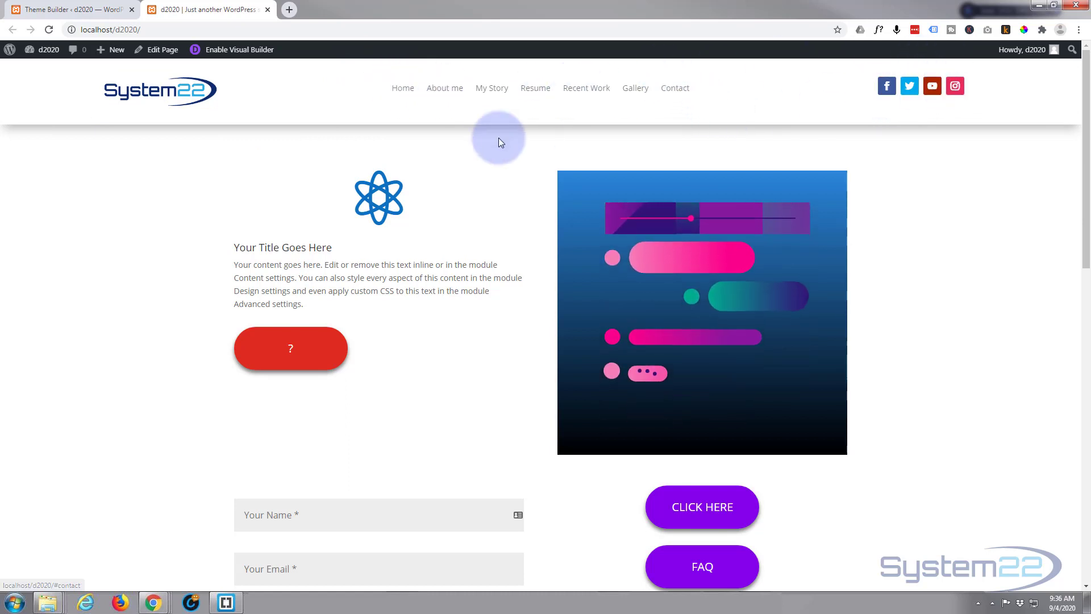
scroll(84, 288, "down", 8)
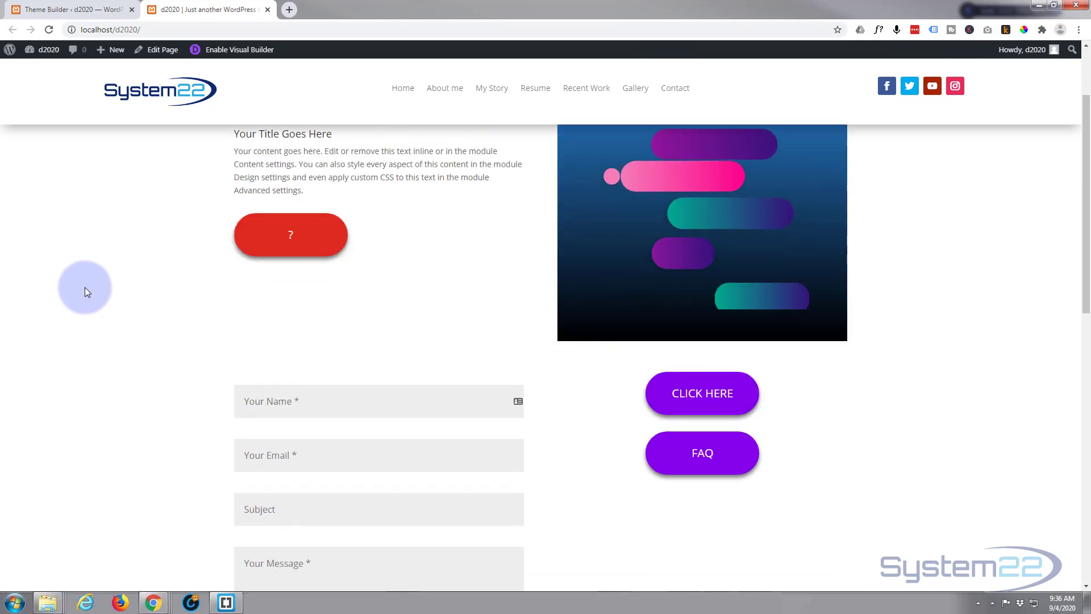
scroll(84, 288, "down", 5)
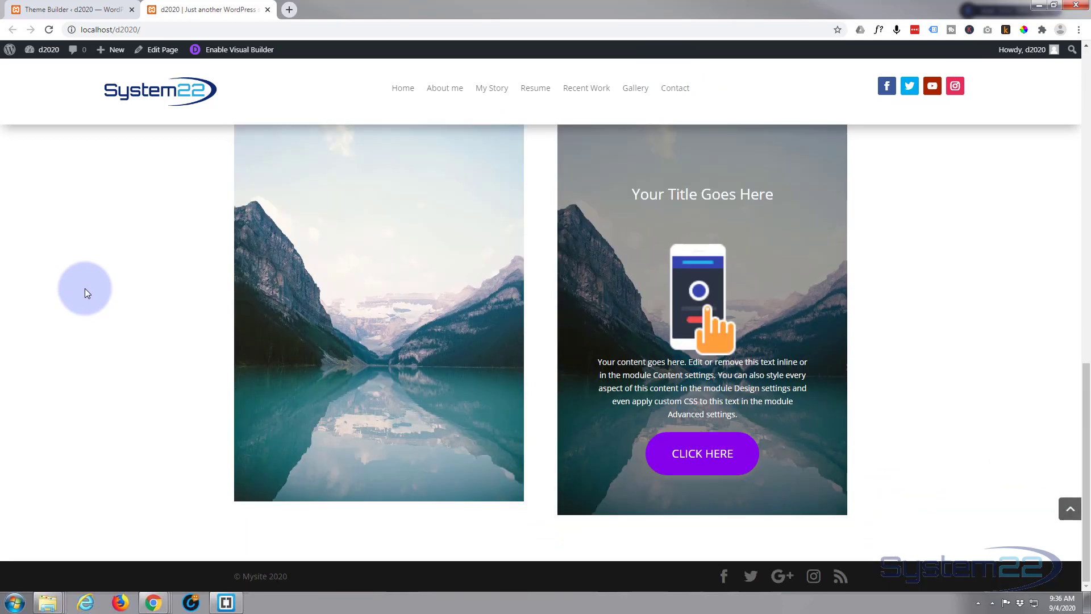
scroll(84, 288, "up", 8)
scroll(84, 293, "up", 5)
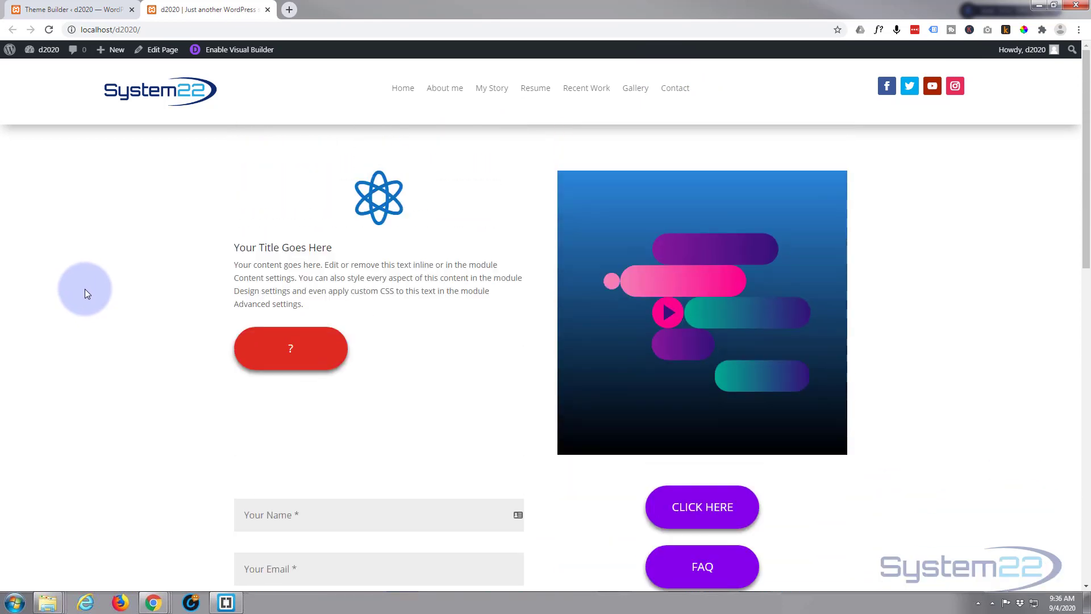